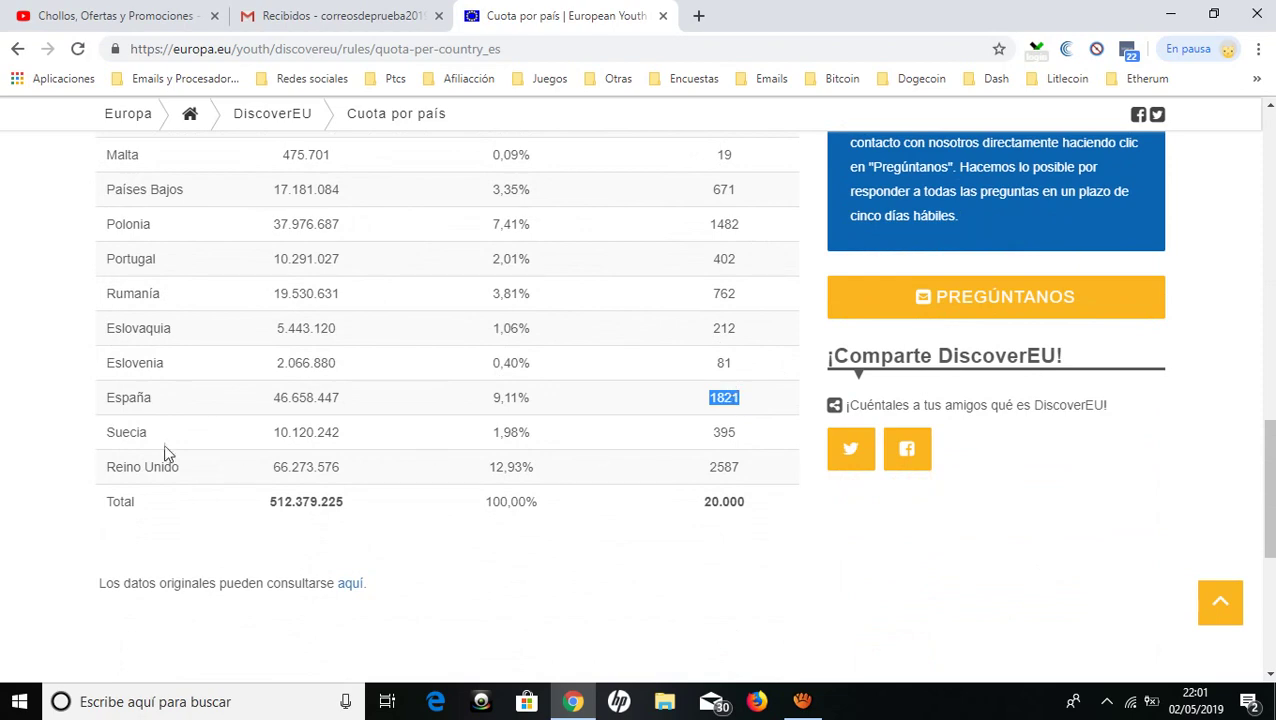
scroll(124, 482, "up", 2)
scroll(124, 484, "up", 5)
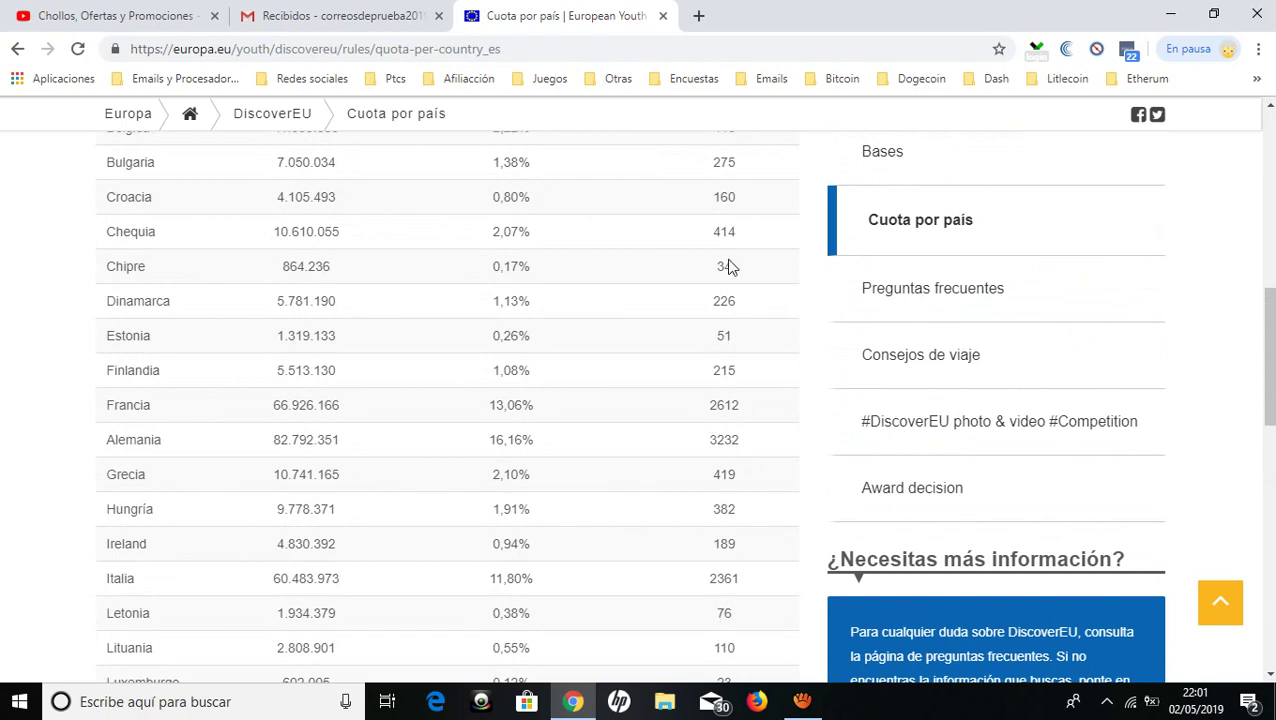
scroll(716, 406, "down", 3)
scroll(716, 406, "up", 6)
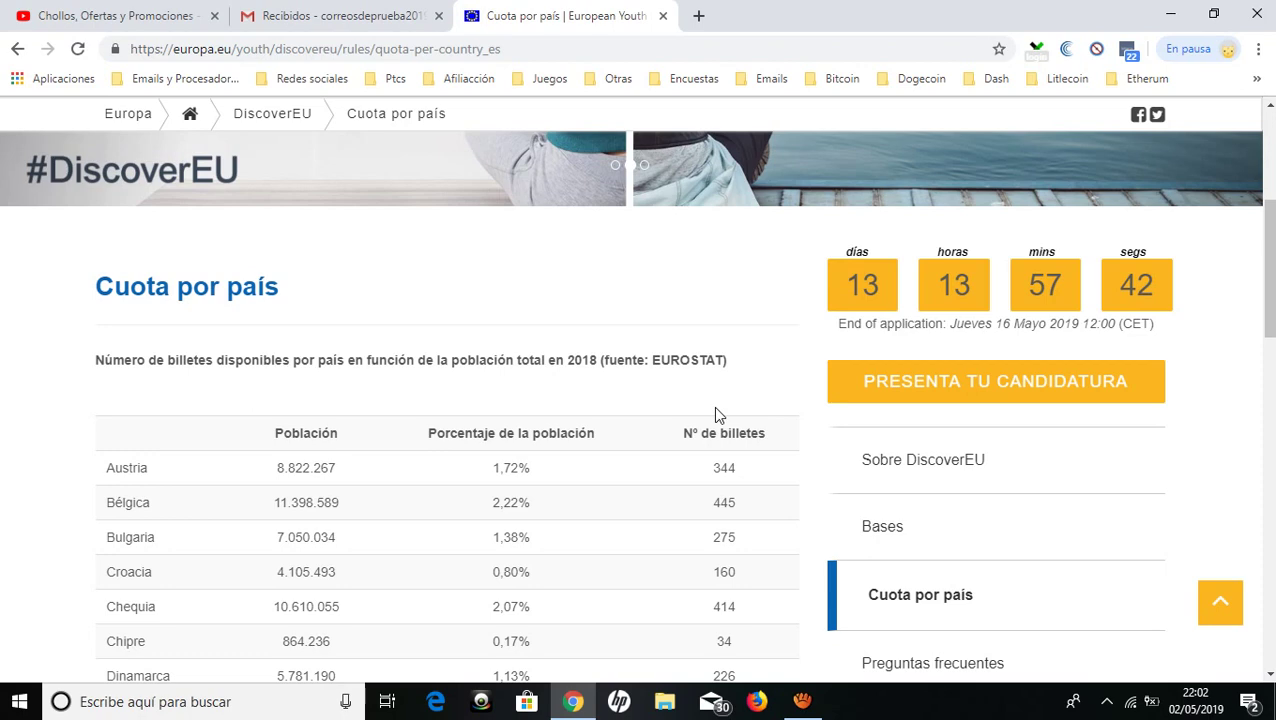
left_click(1017, 381)
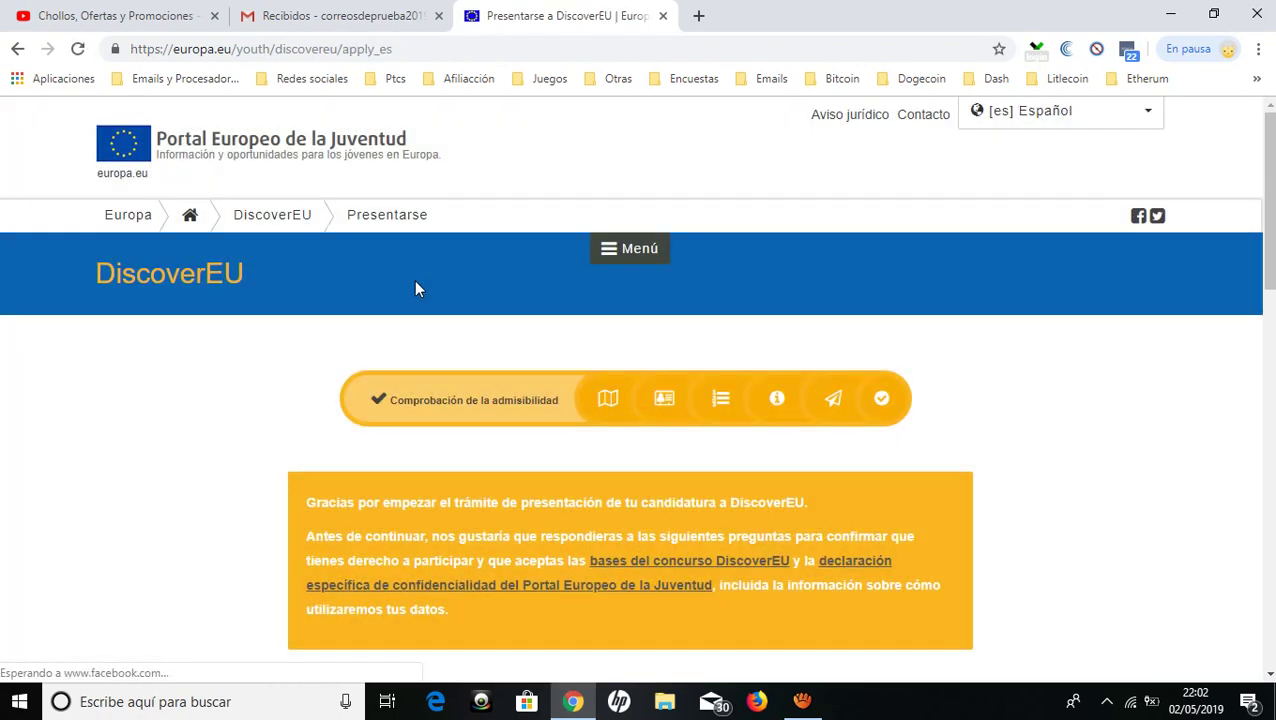
Set nationality to Española and date of birth to 03/07/2000.
scroll(416, 288, "down", 4)
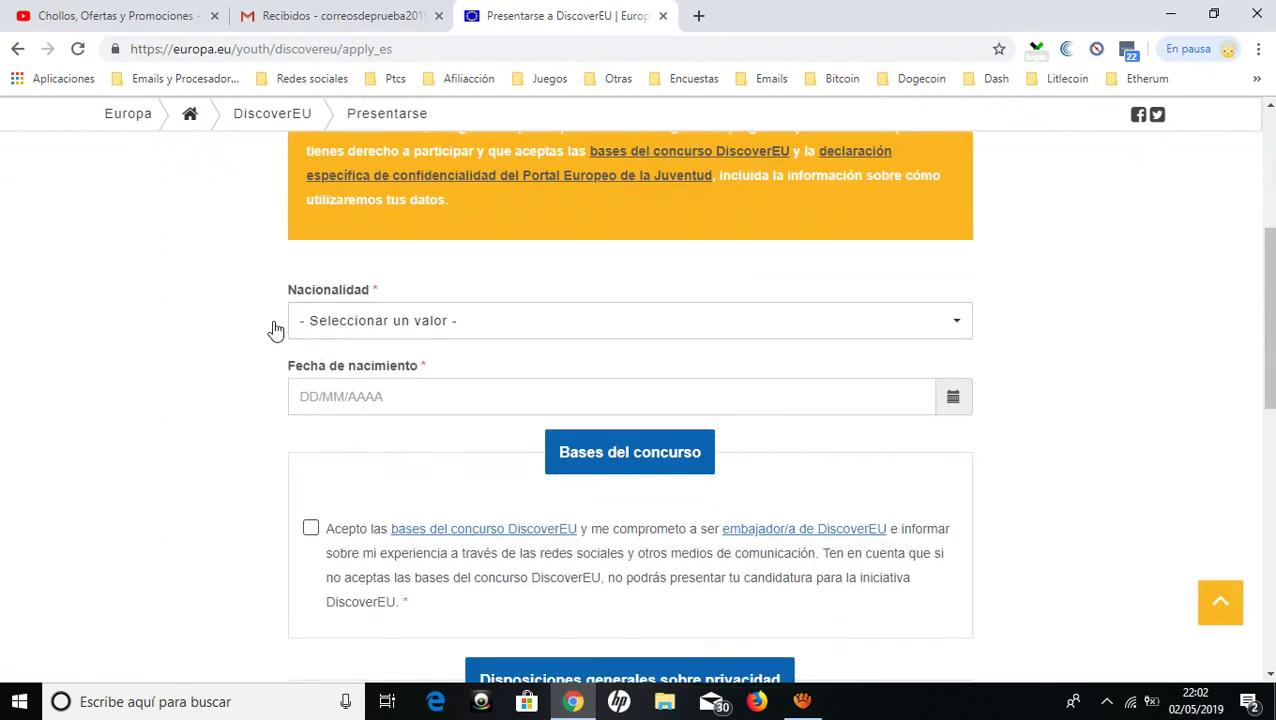
left_click(370, 328)
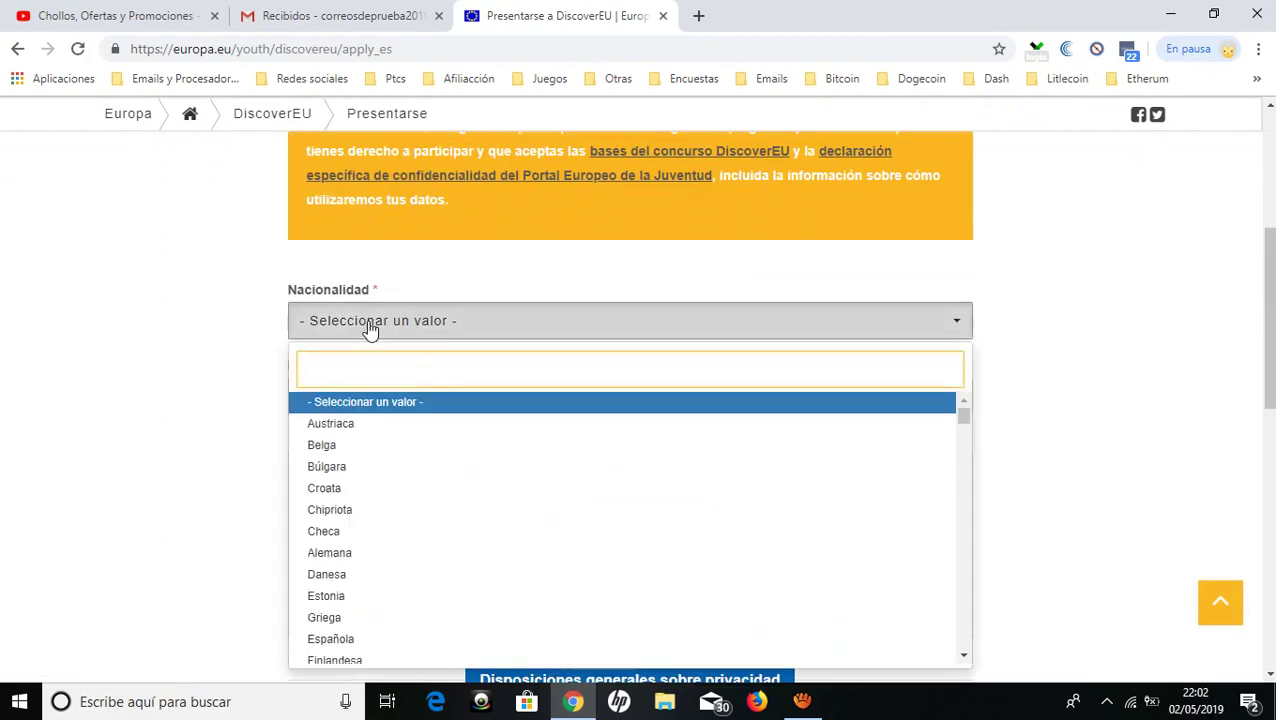
type("espa")
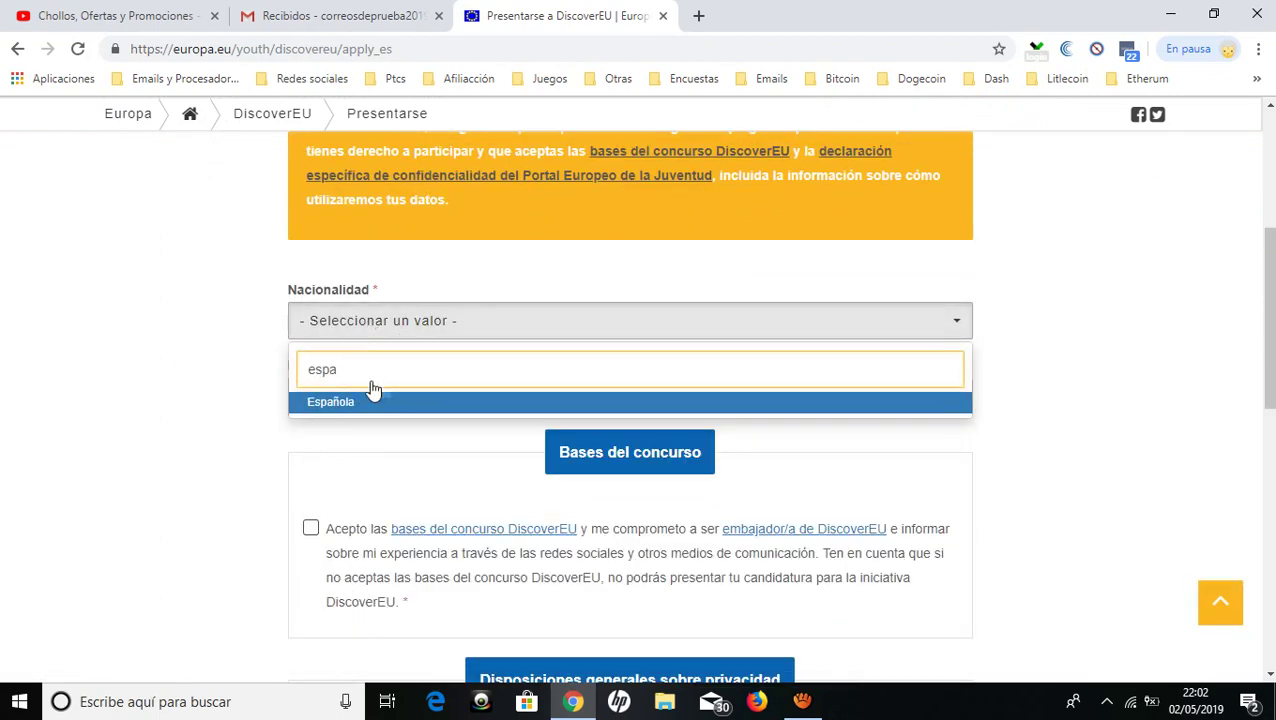
left_click(372, 401)
left_click(301, 396)
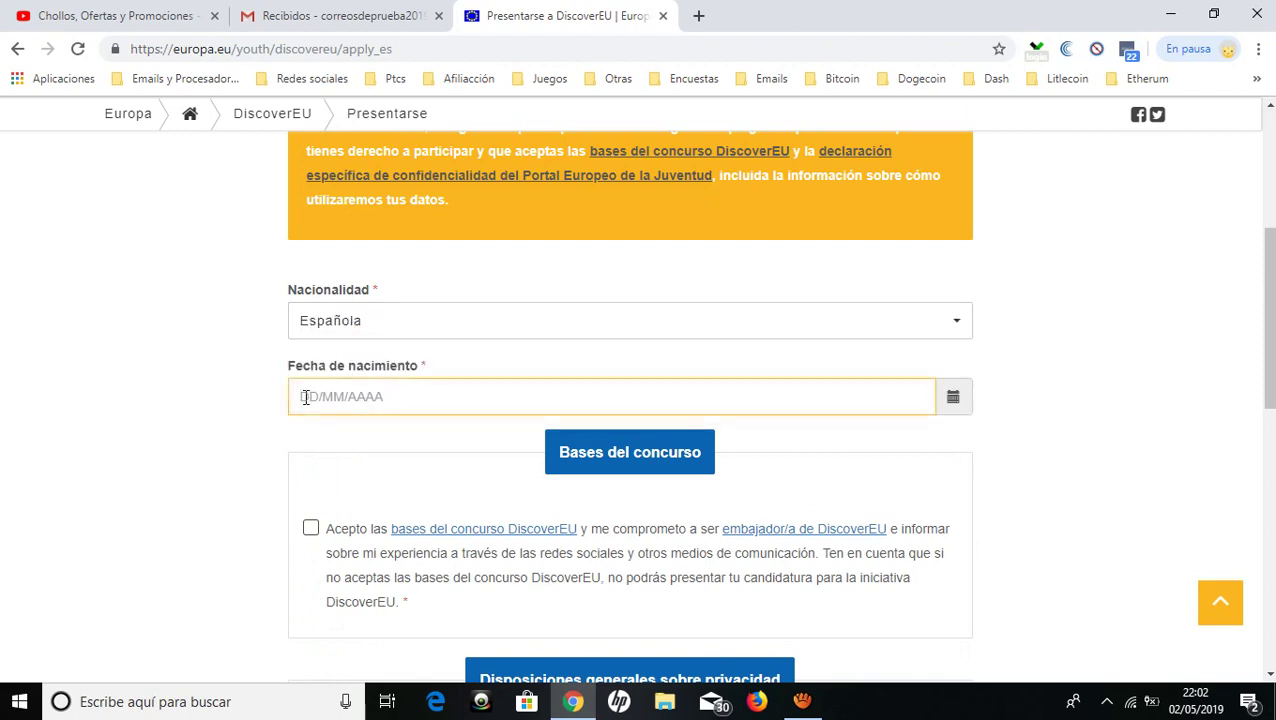
type("3")
key("BackSpace")
type("03/07/2019")
key("BackSpace")
key("BackSpace")
type("00")
Accept the contest rules, data-storage and contact consents, then submit the eligibility check.
scroll(310, 480, "down", 1)
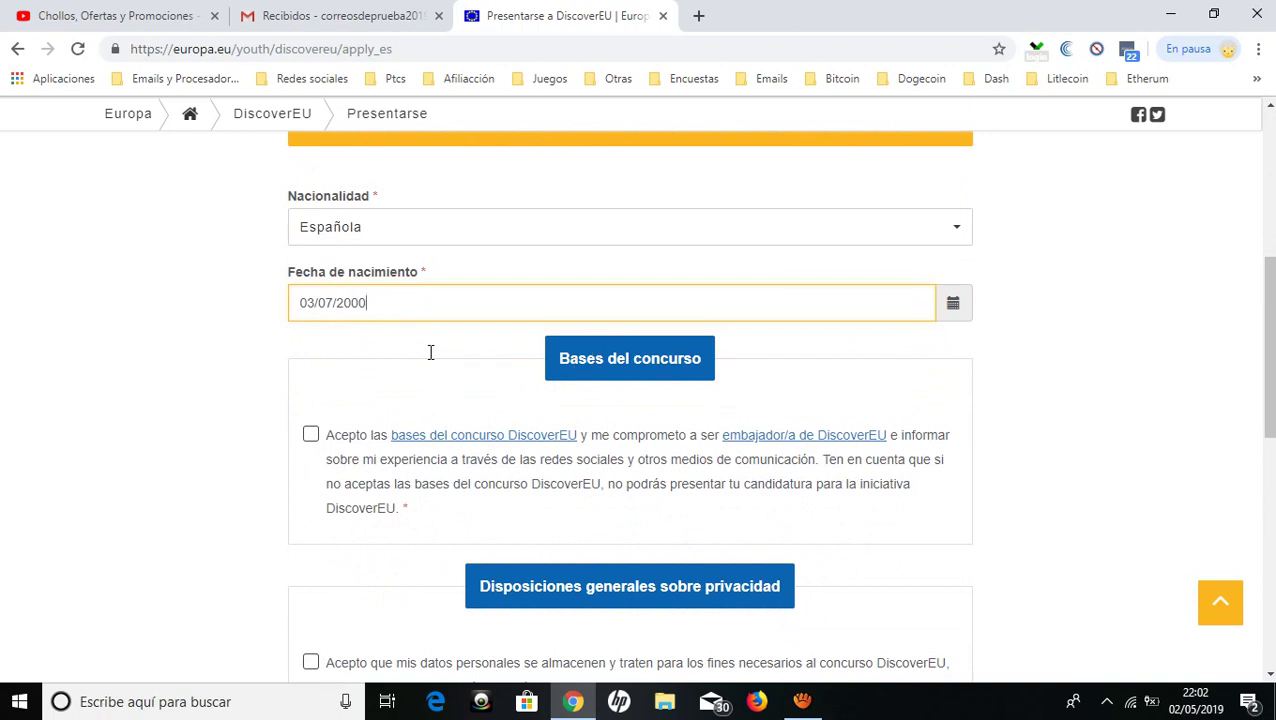
scroll(430, 352, "down", 1)
scroll(330, 365, "down", 1)
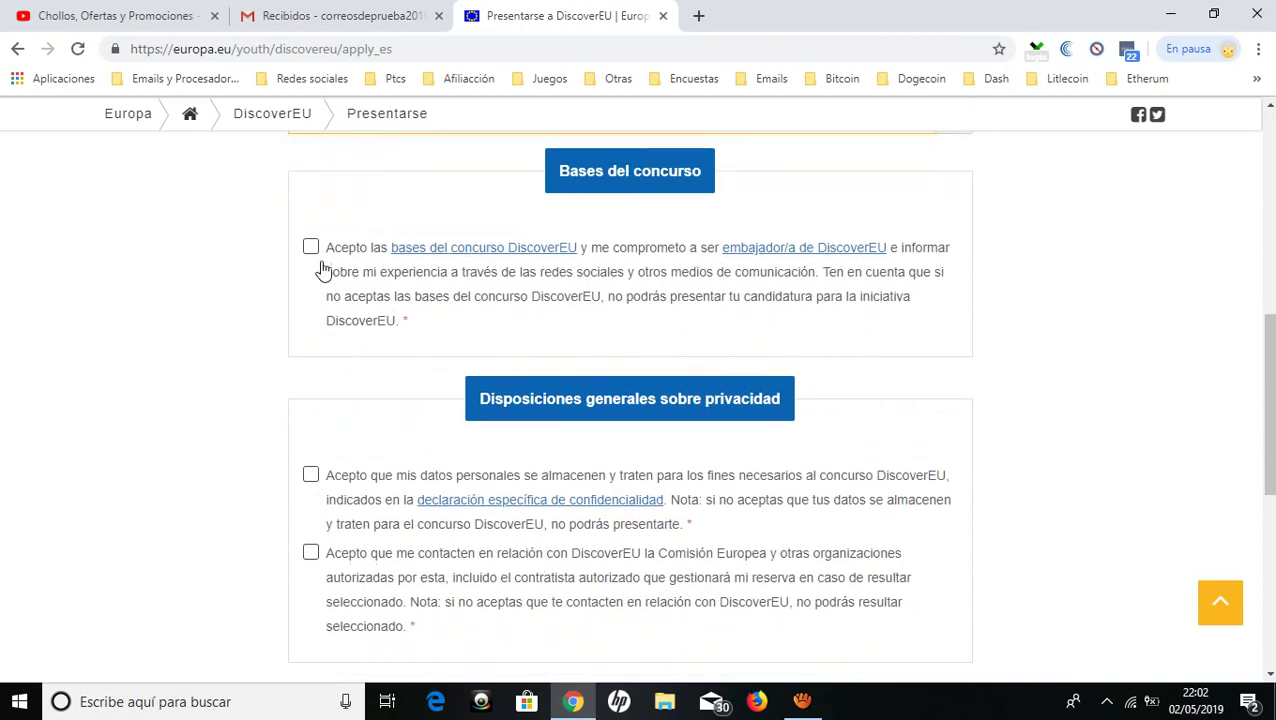
left_click(311, 247)
scroll(325, 400, "down", 1)
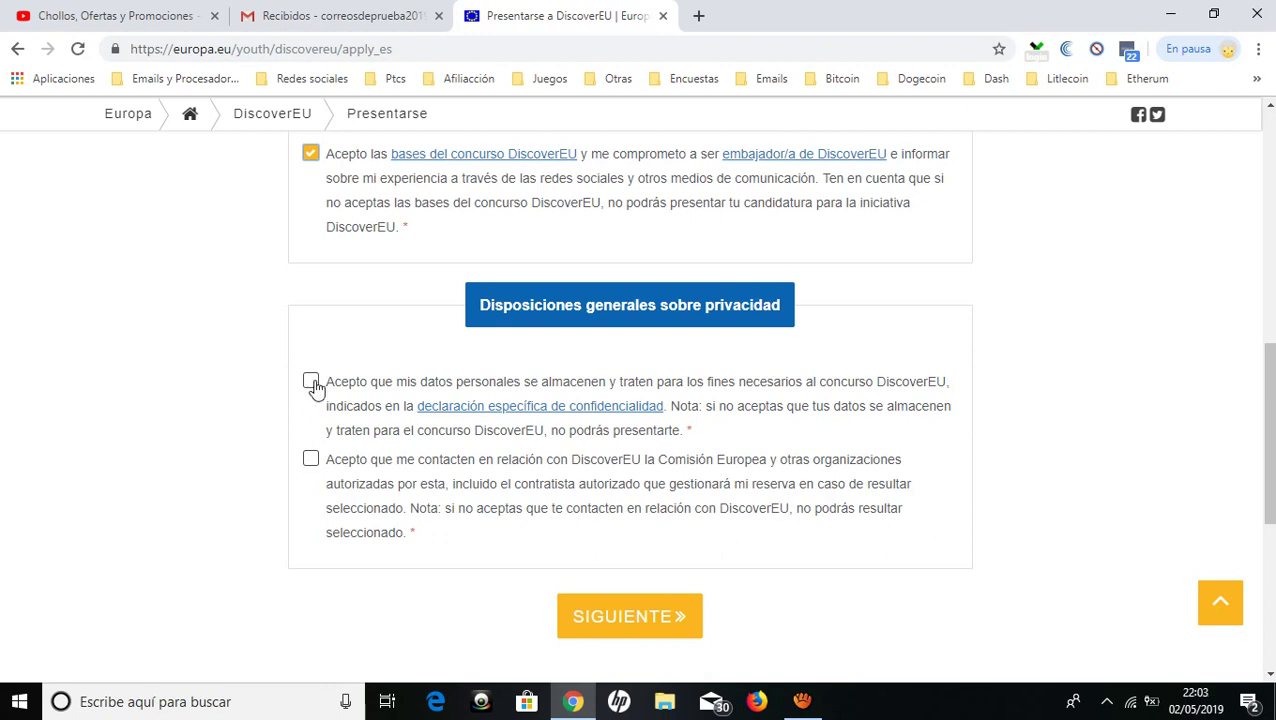
left_click(311, 382)
left_click(311, 459)
scroll(310, 476, "down", 2)
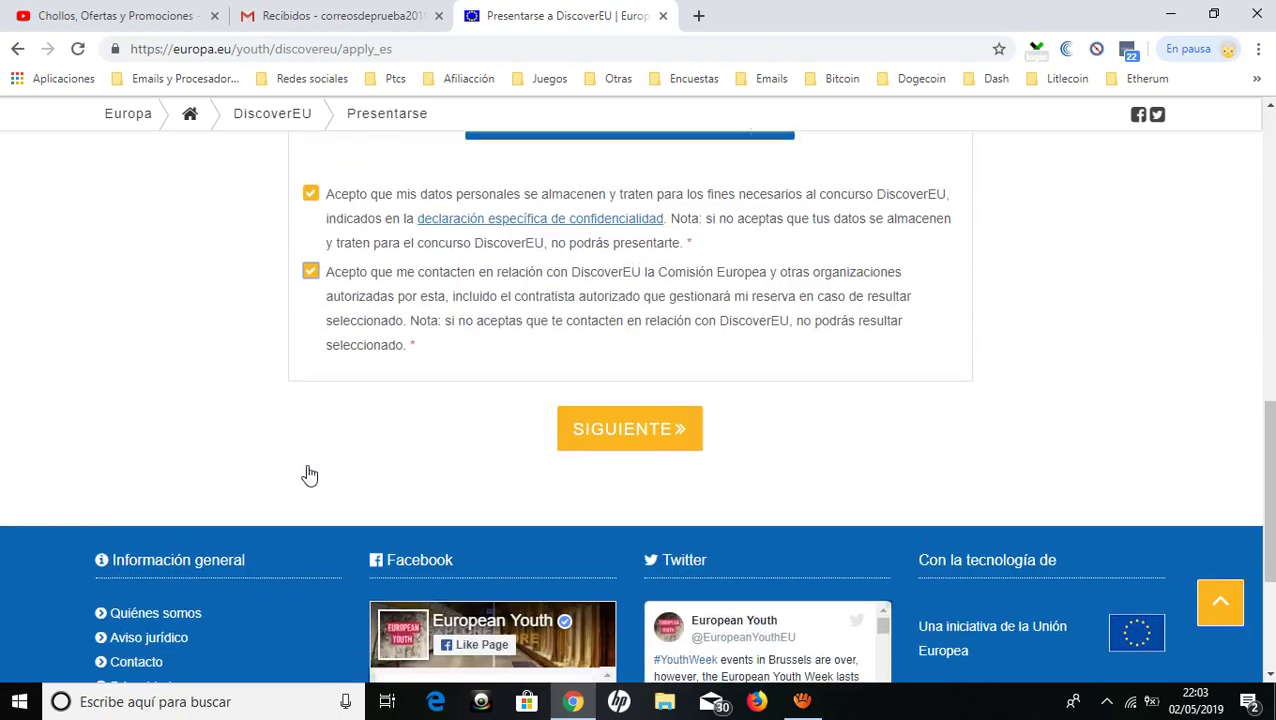
left_click(615, 428)
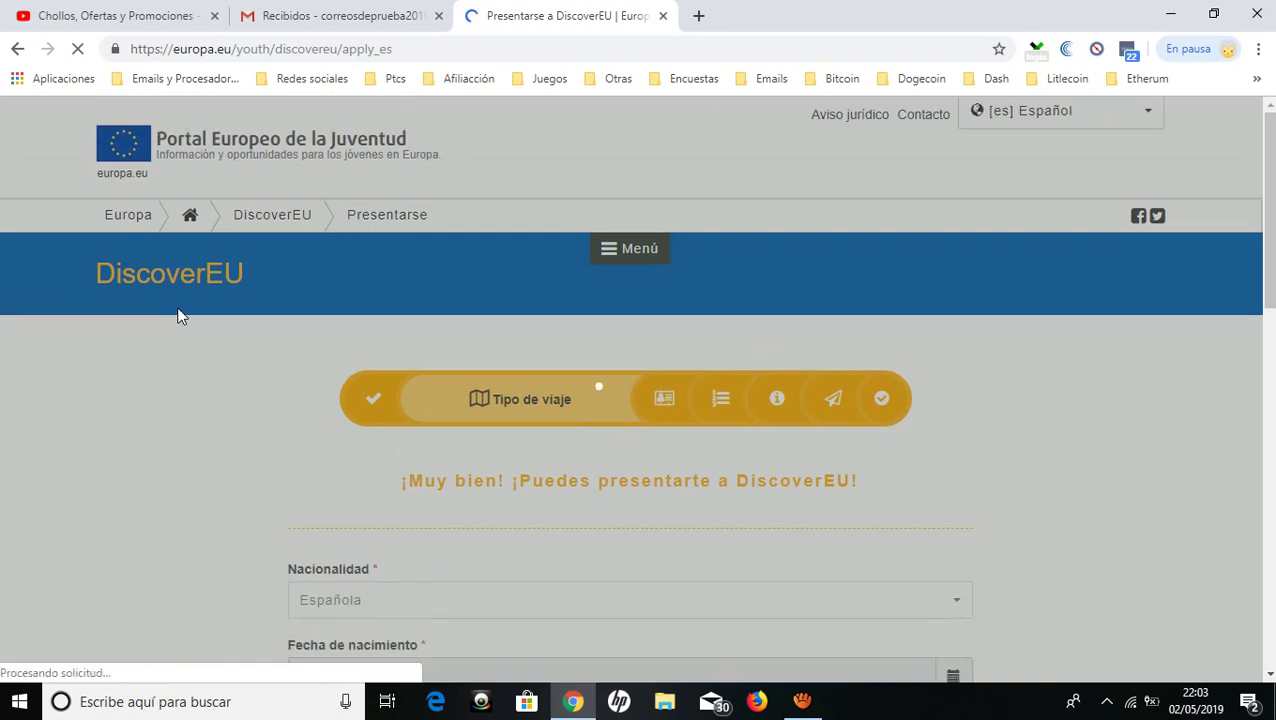
Enter the contact Gmail e-mail address in the application form.
scroll(177, 313, "down", 3)
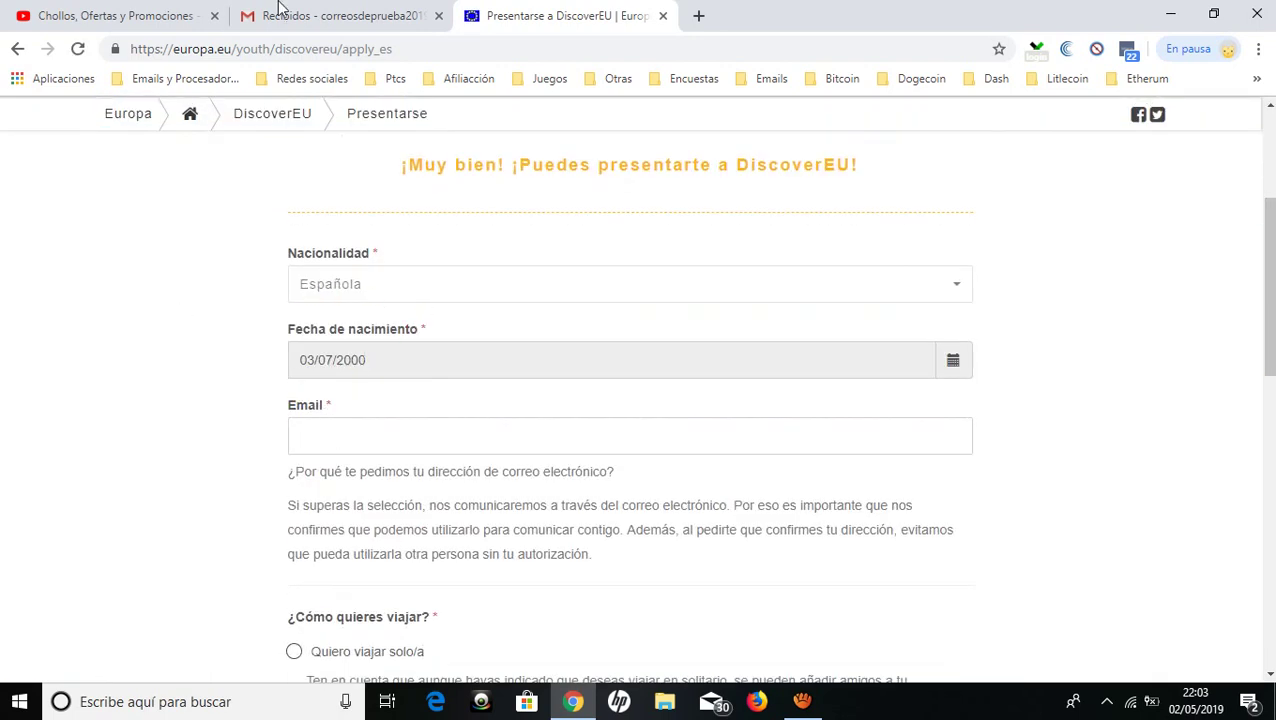
left_click(333, 12)
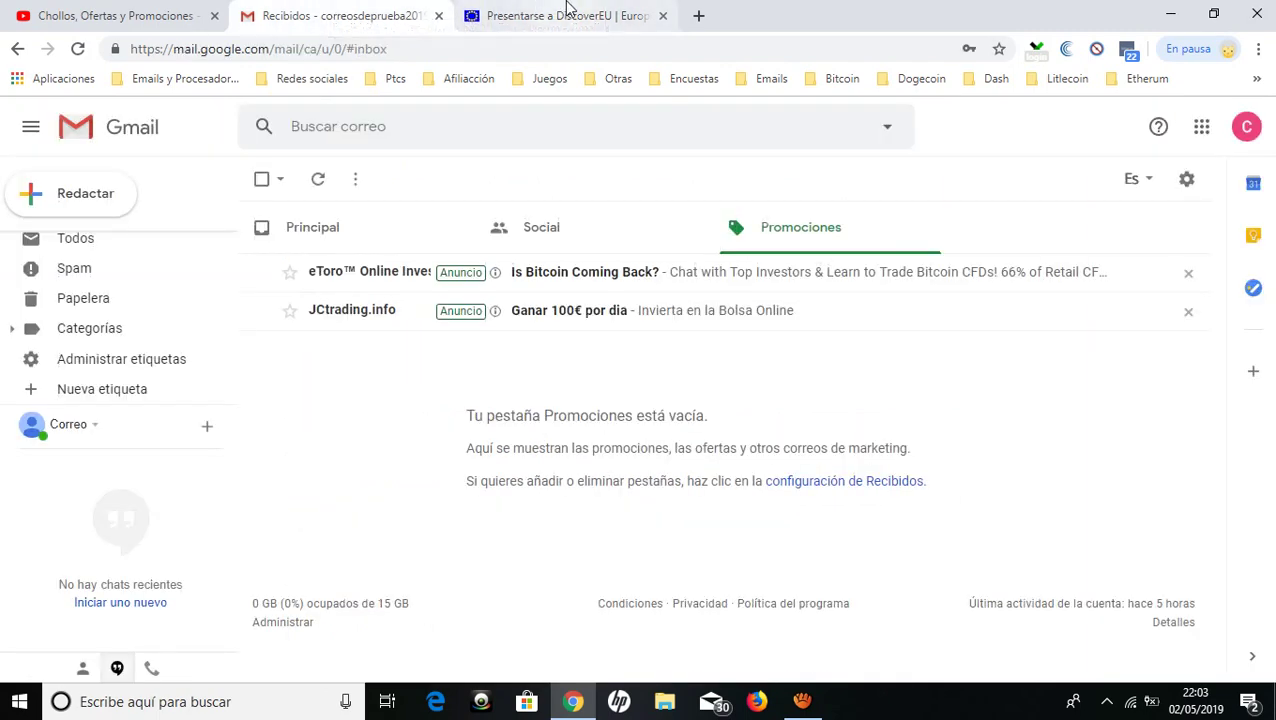
left_click(568, 12)
left_click(422, 452)
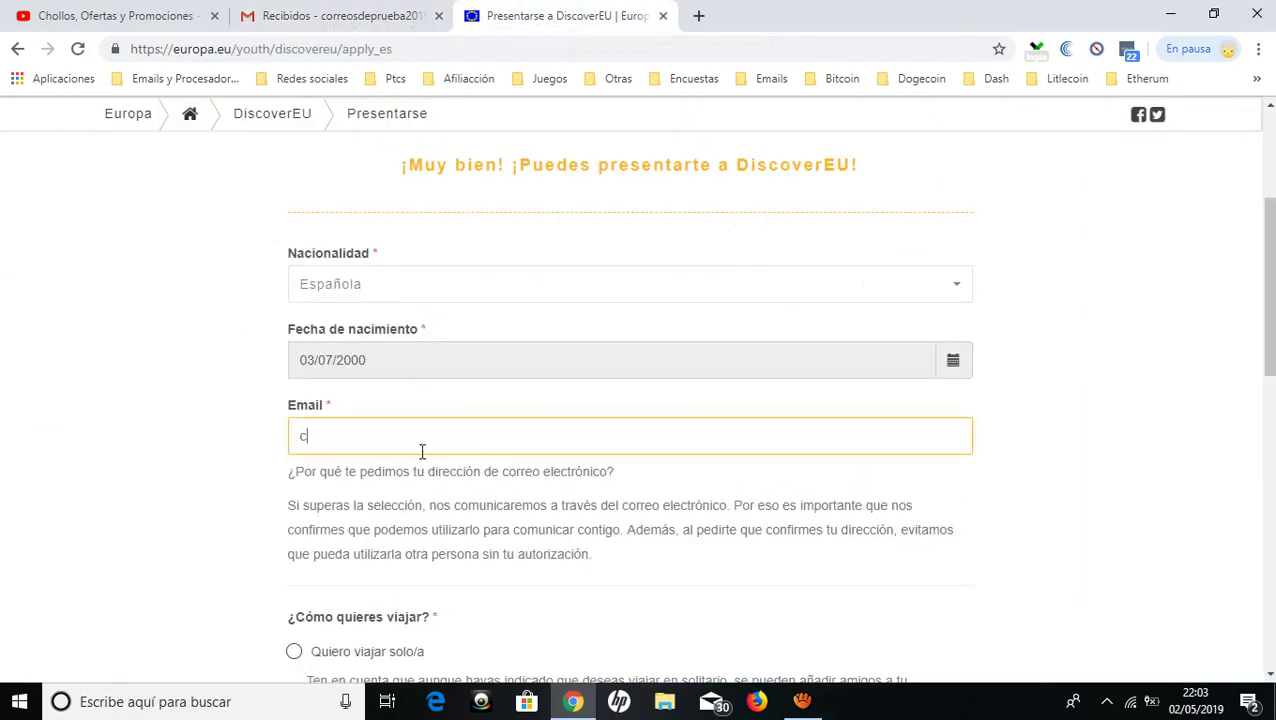
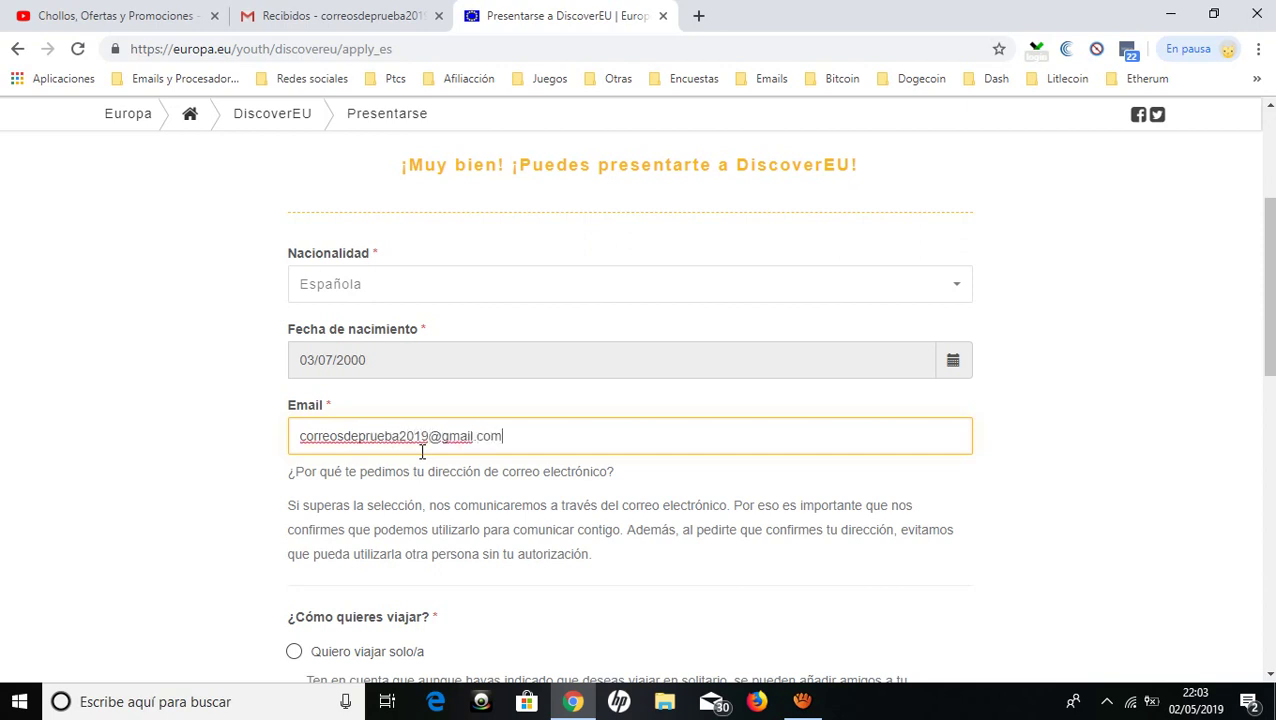
Choose 'Quiero viajar solo/a', enter the image verification code, and submit the step.
scroll(422, 451, "down", 2)
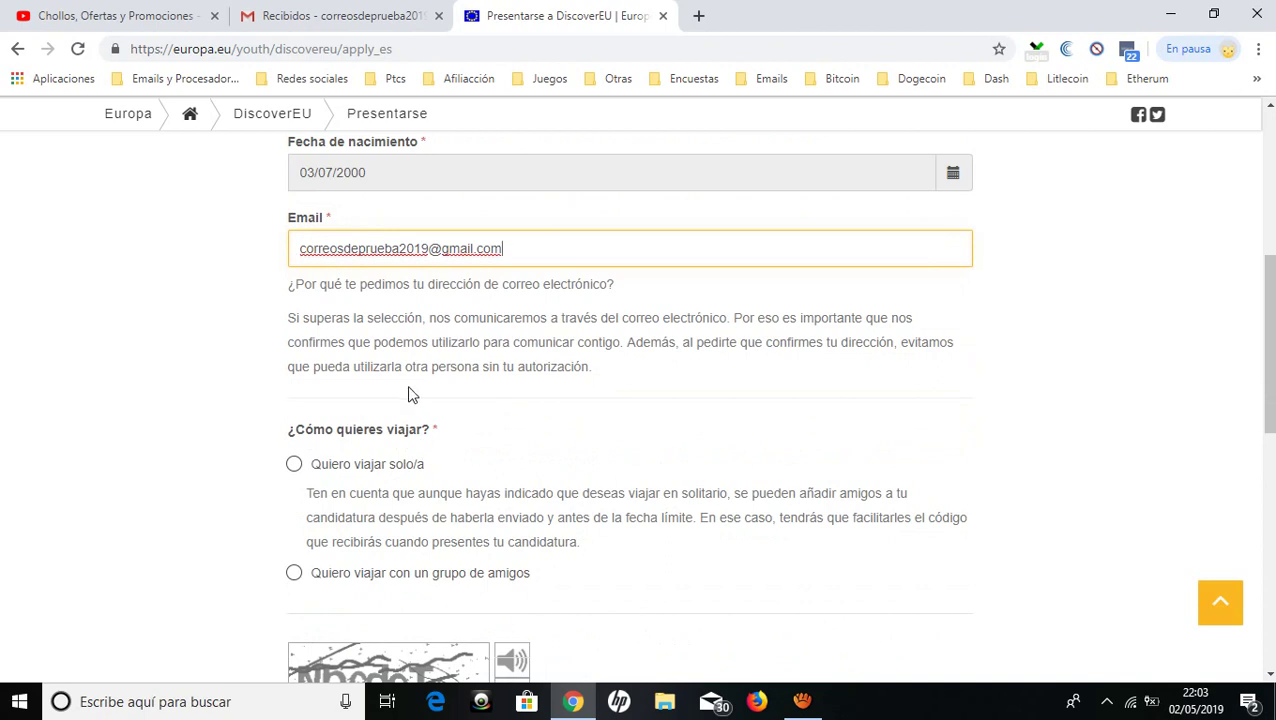
scroll(410, 393, "down", 1)
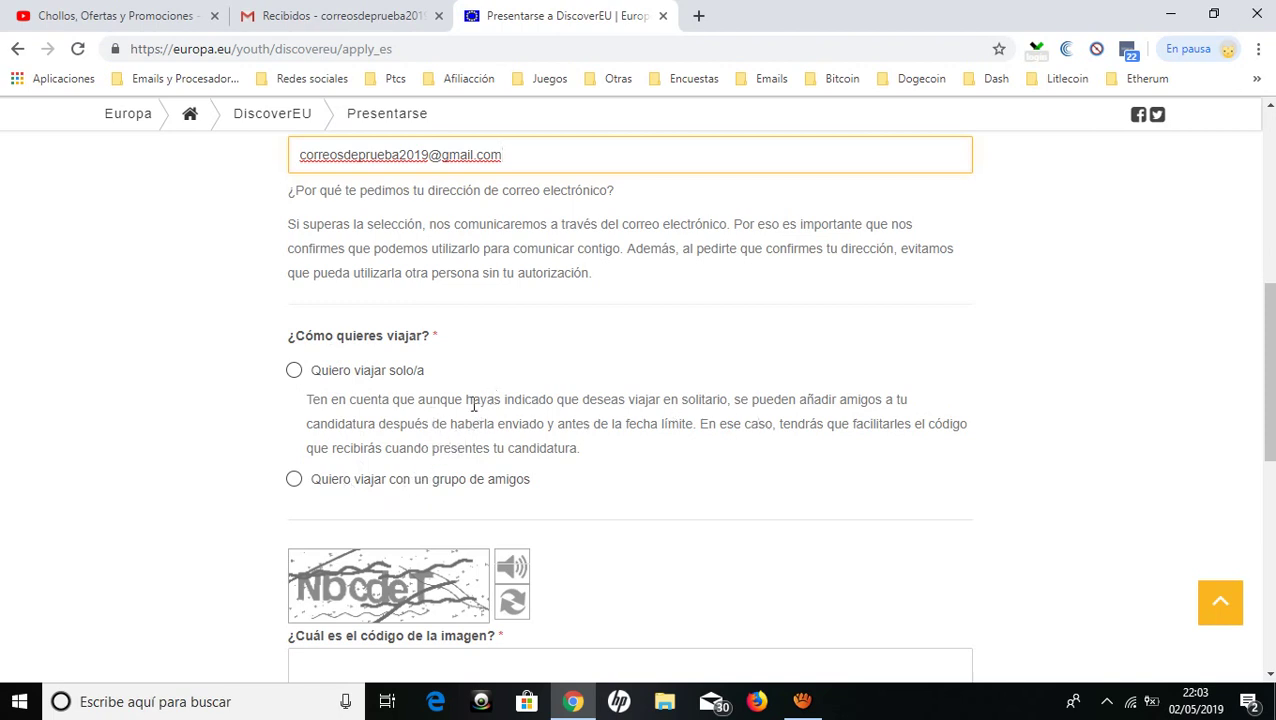
scroll(698, 456, "down", 2)
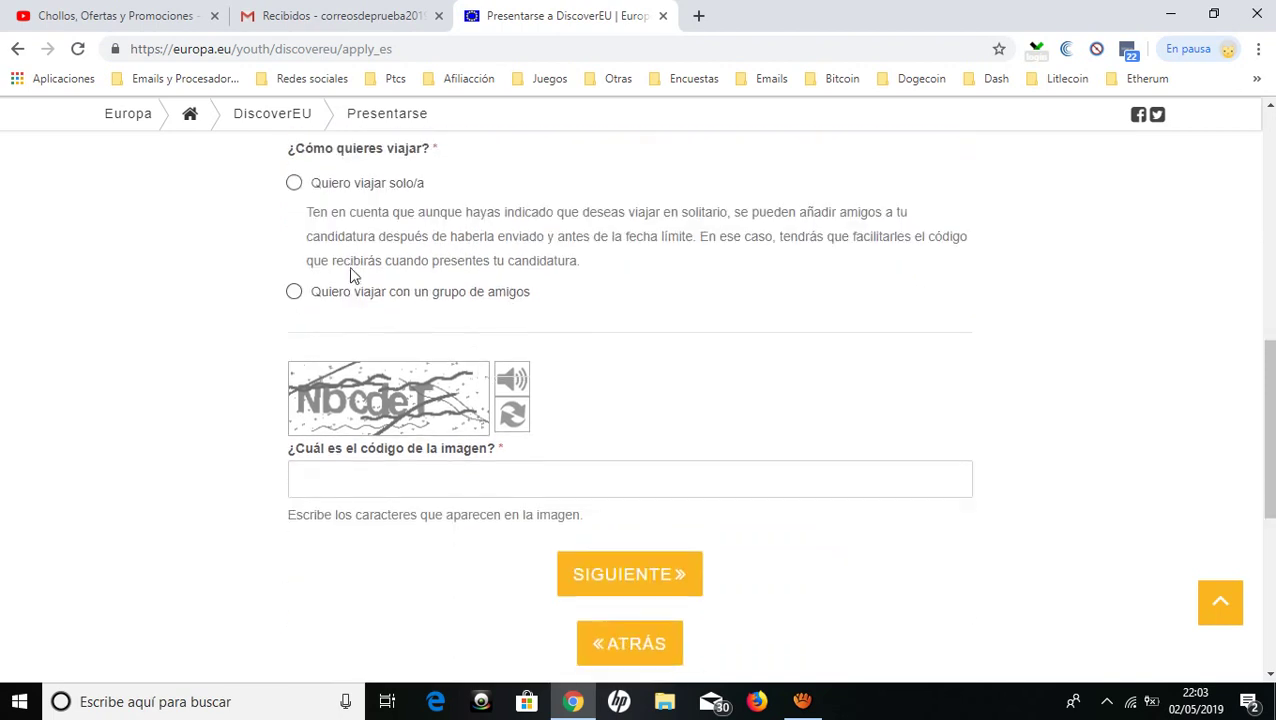
left_click(295, 184)
left_click(317, 478)
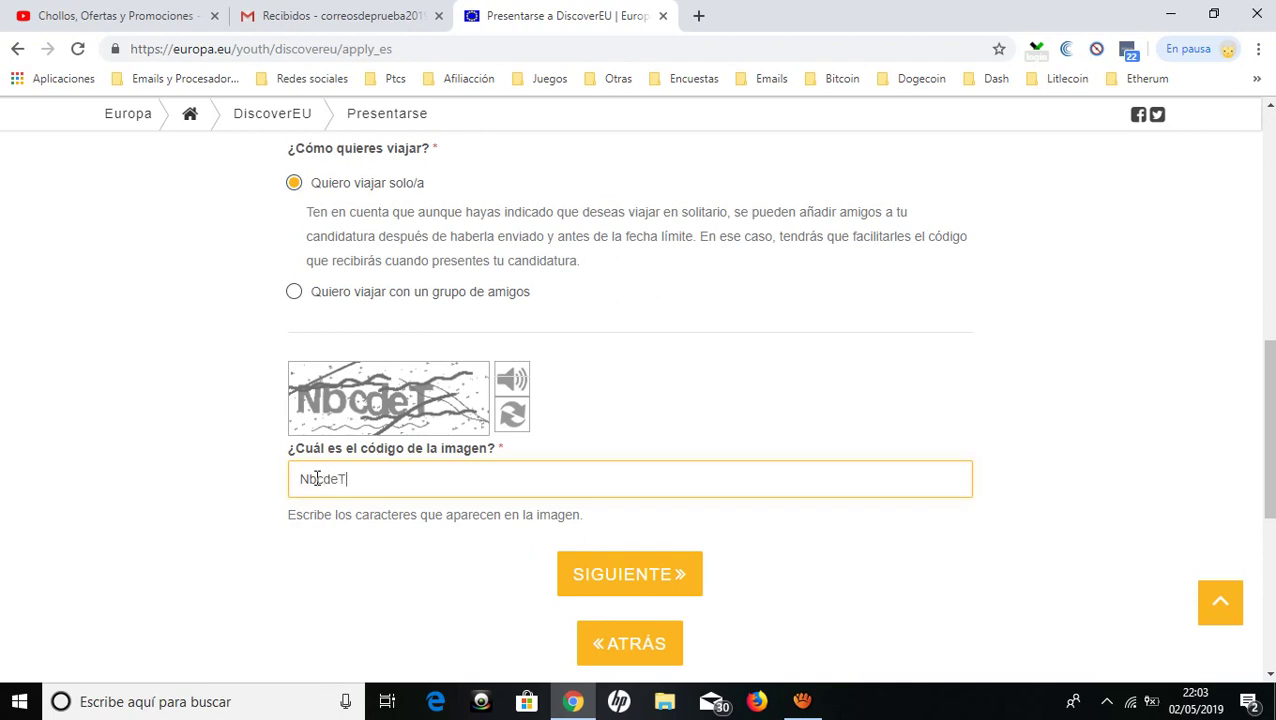
left_click(668, 588)
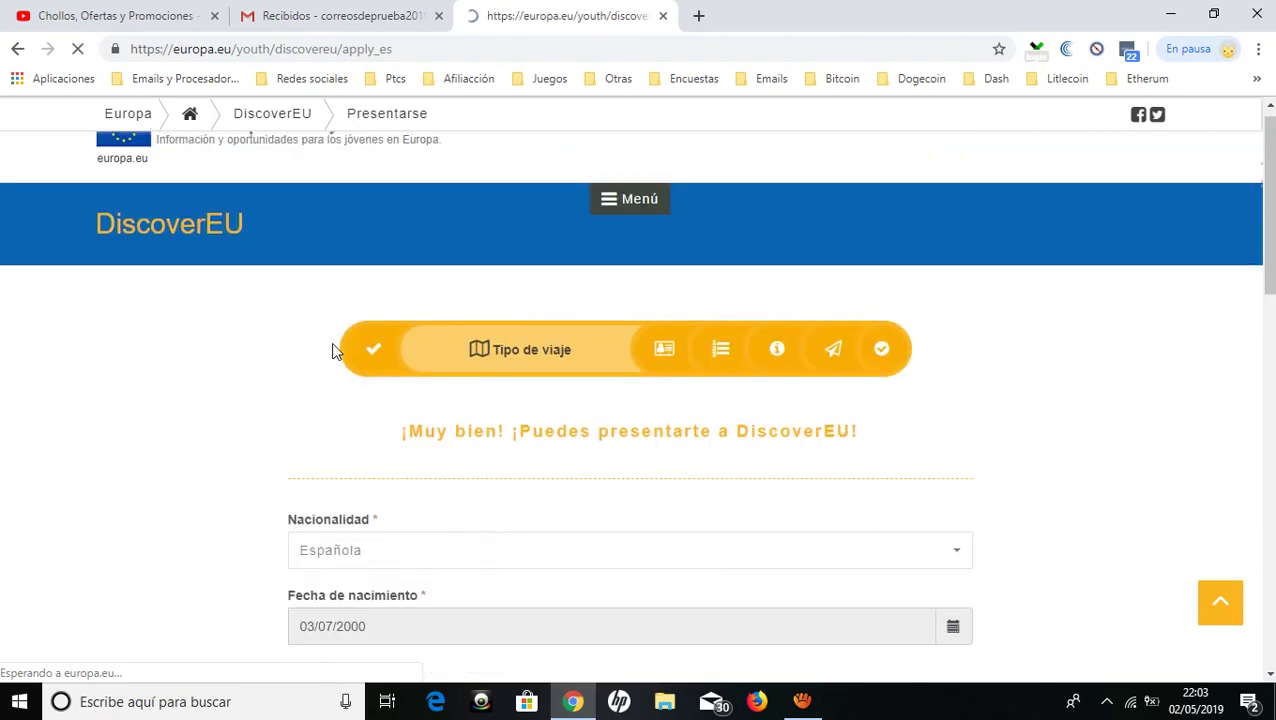
Open the DiscoverEU confirmation email in Gmail's Principal inbox and follow its application link.
scroll(334, 344, "down", 4)
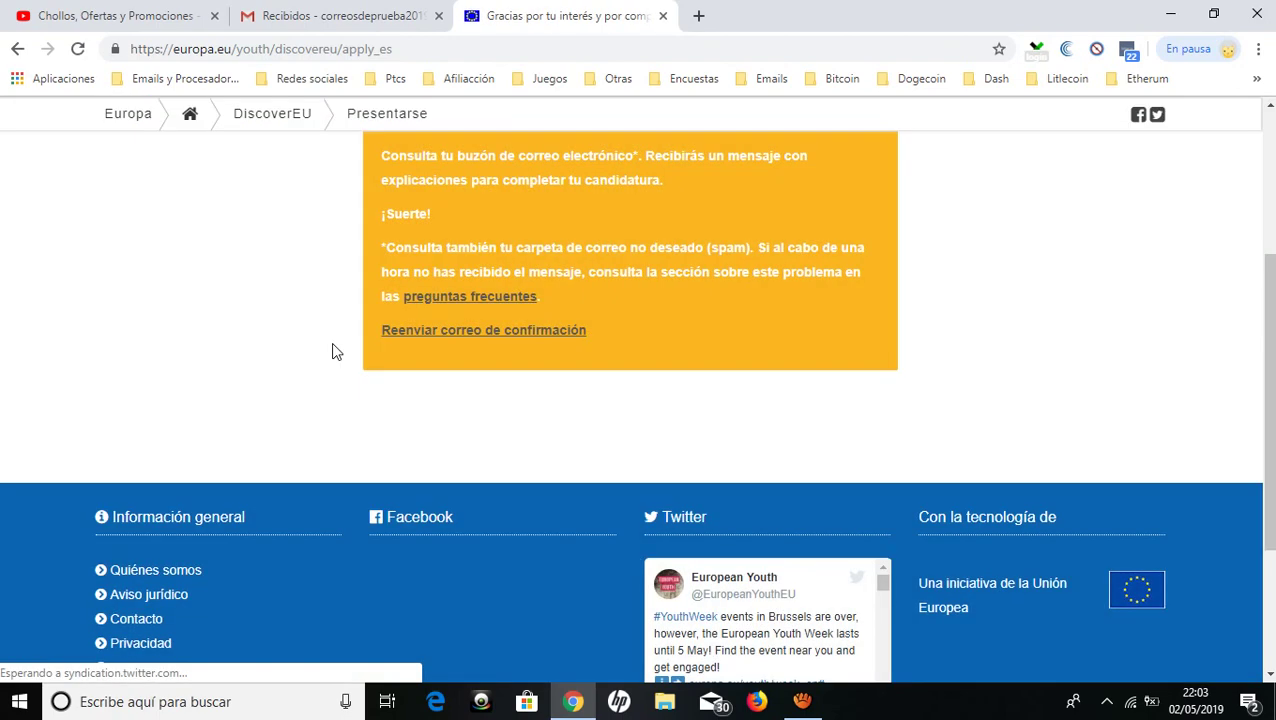
scroll(334, 344, "up", 3)
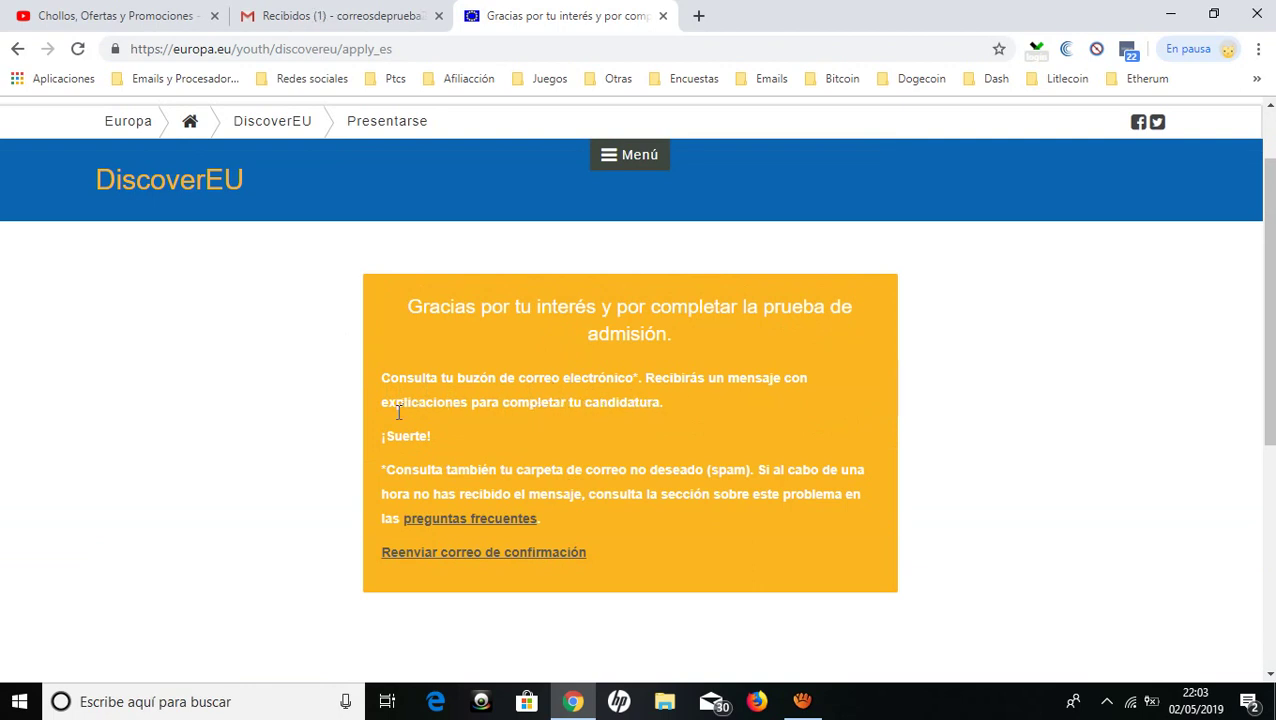
left_click(300, 14)
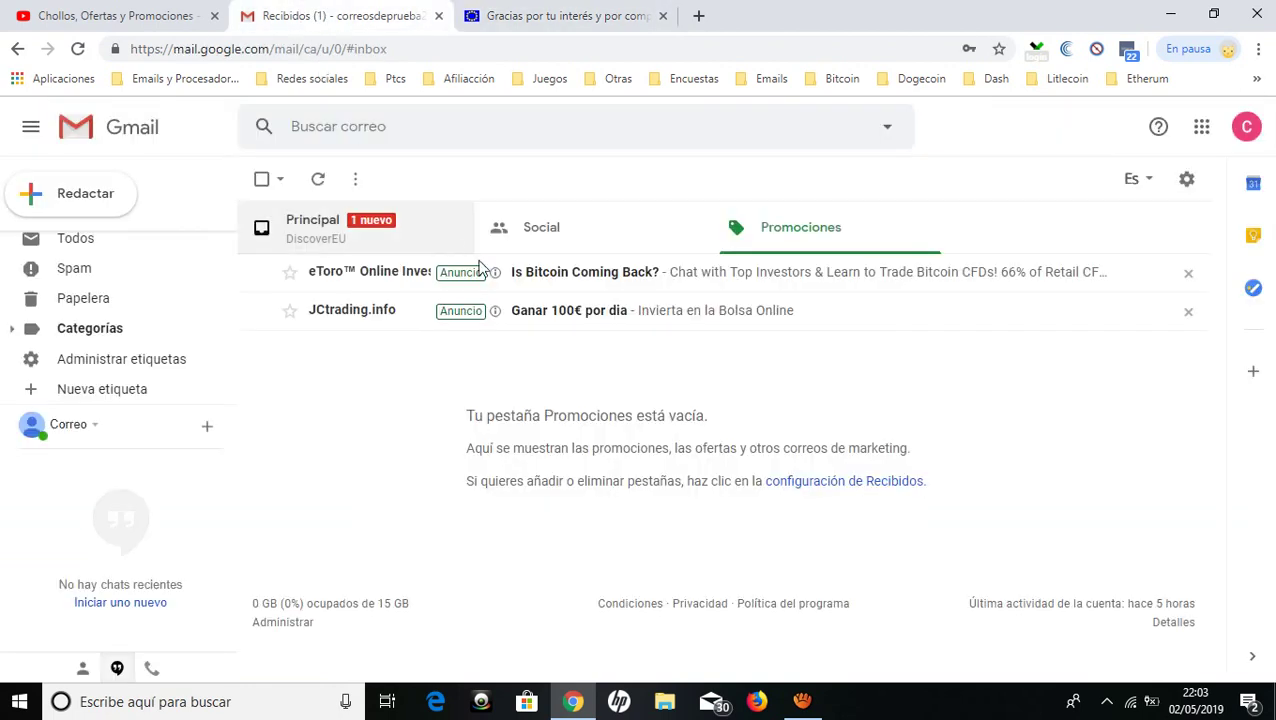
left_click(362, 246)
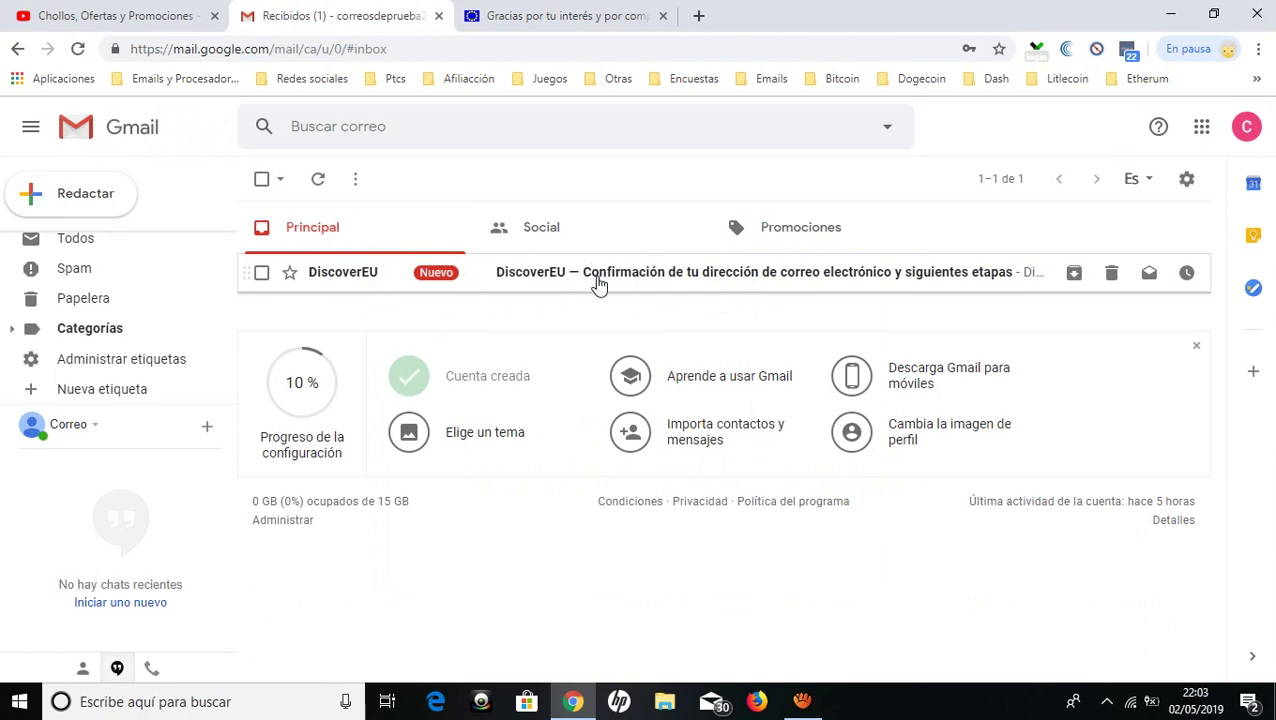
left_click(598, 279)
scroll(510, 318, "down", 2)
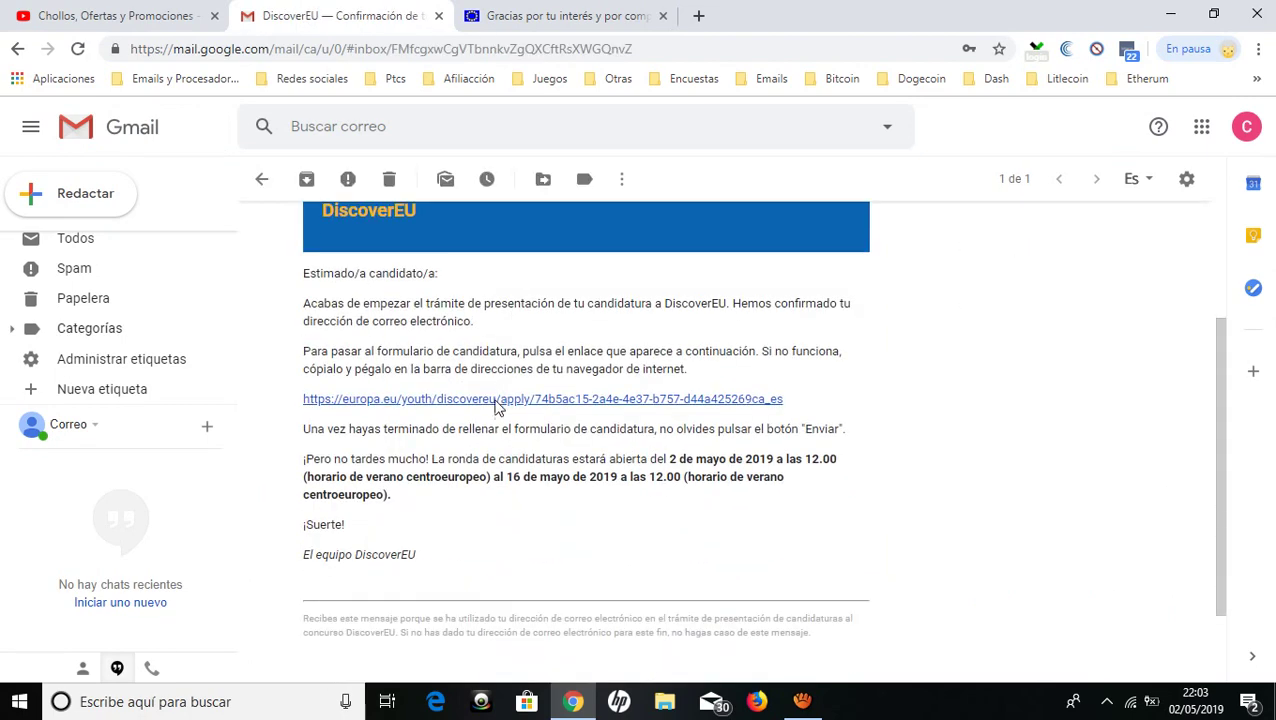
left_click(498, 399)
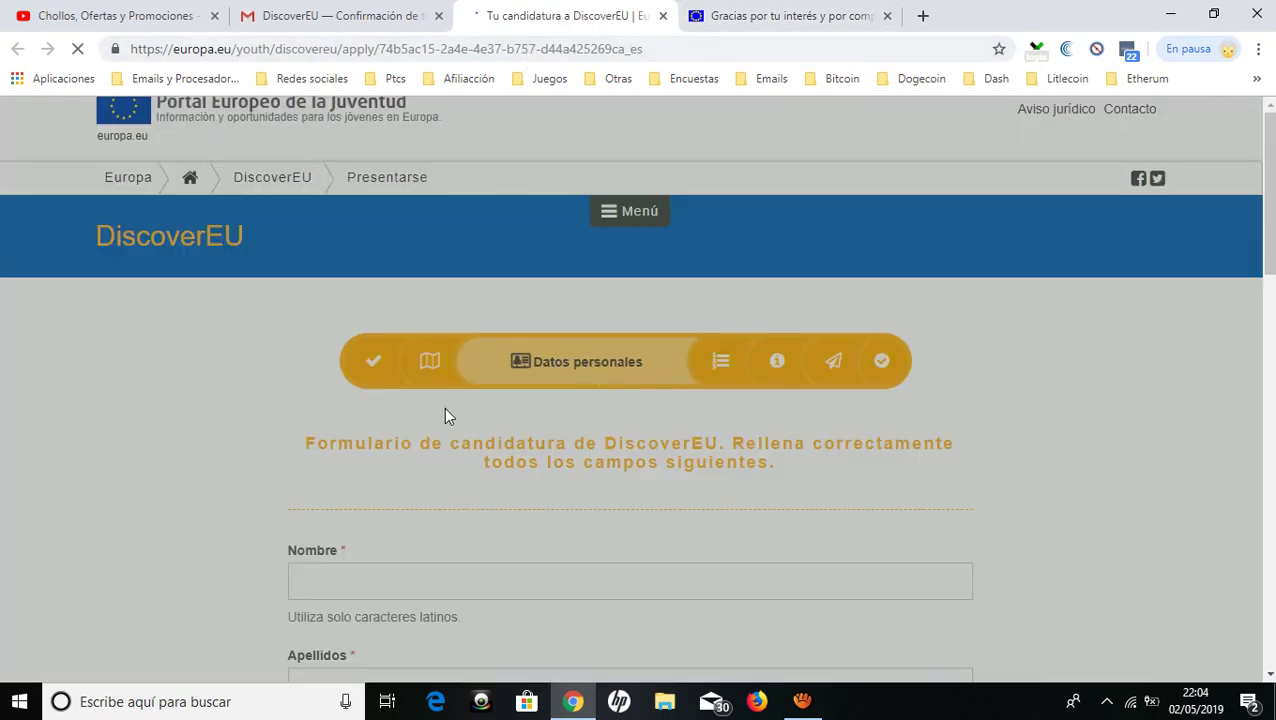
left_click(348, 14)
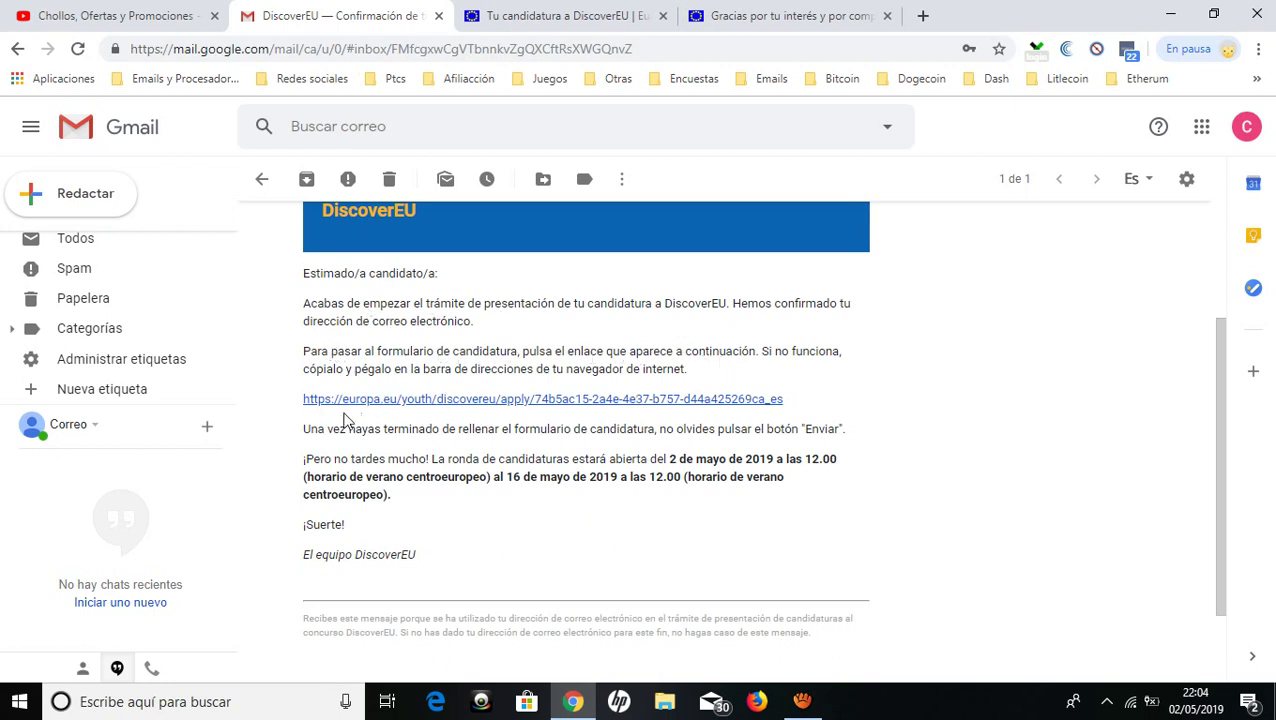
left_click(560, 15)
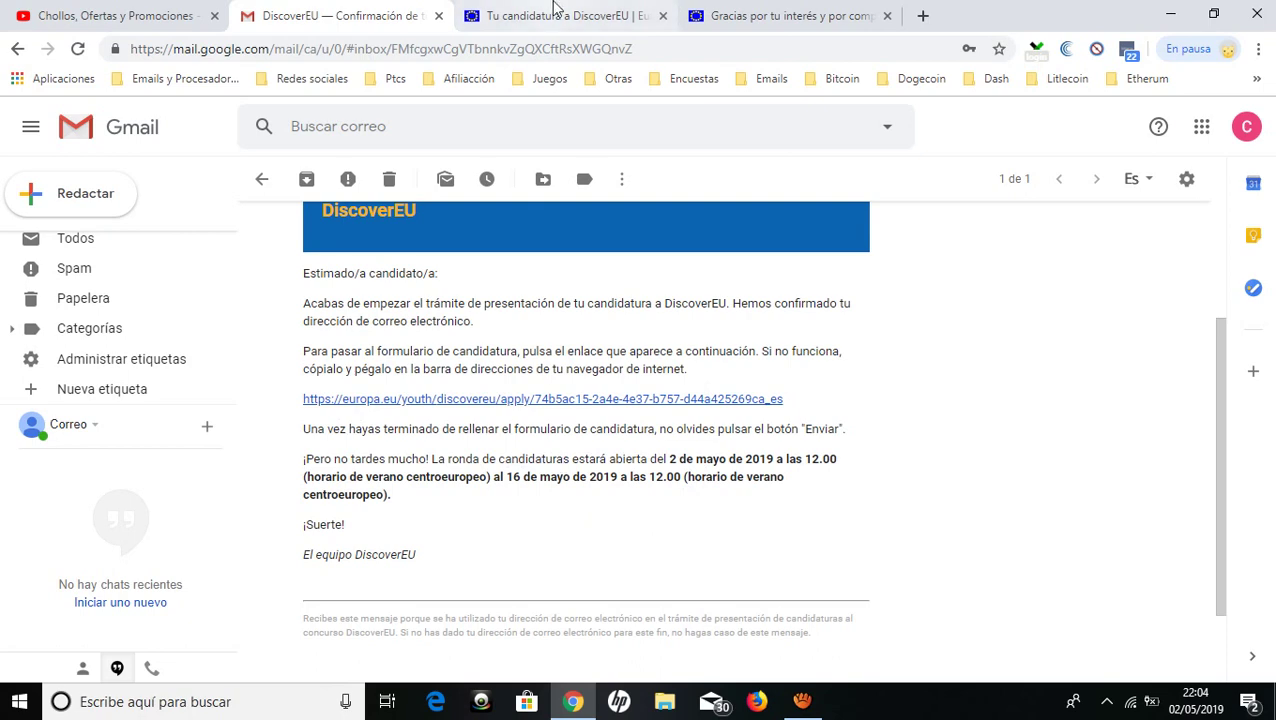
scroll(440, 265, "down", 3)
scroll(356, 276, "down", 1)
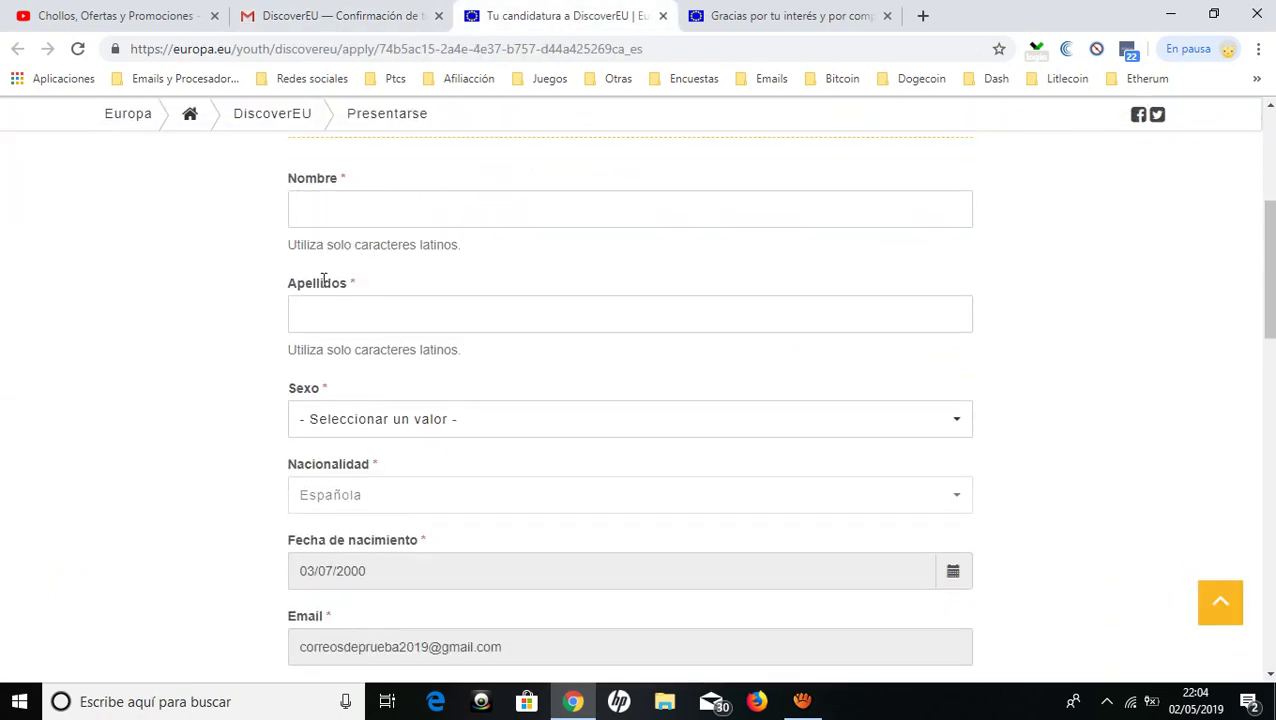
scroll(340, 310, "down", 1)
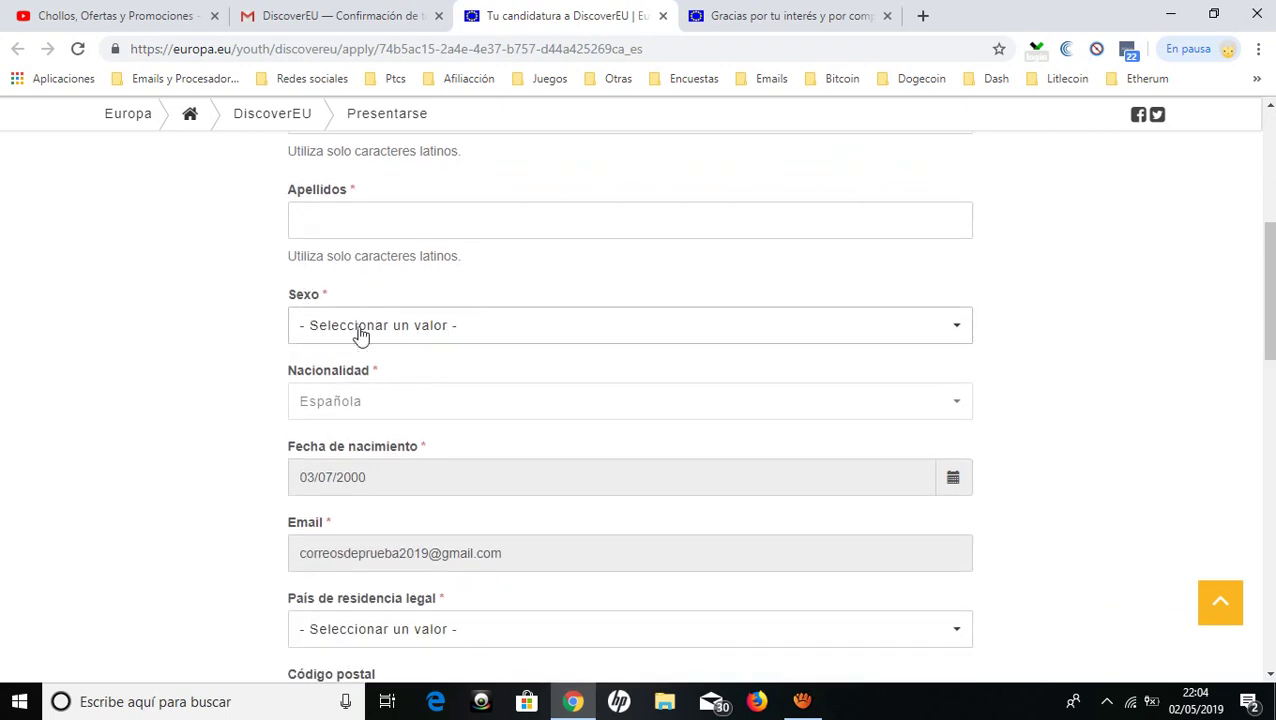
scroll(340, 320, "down", 1)
scroll(447, 419, "down", 2)
left_click(353, 350)
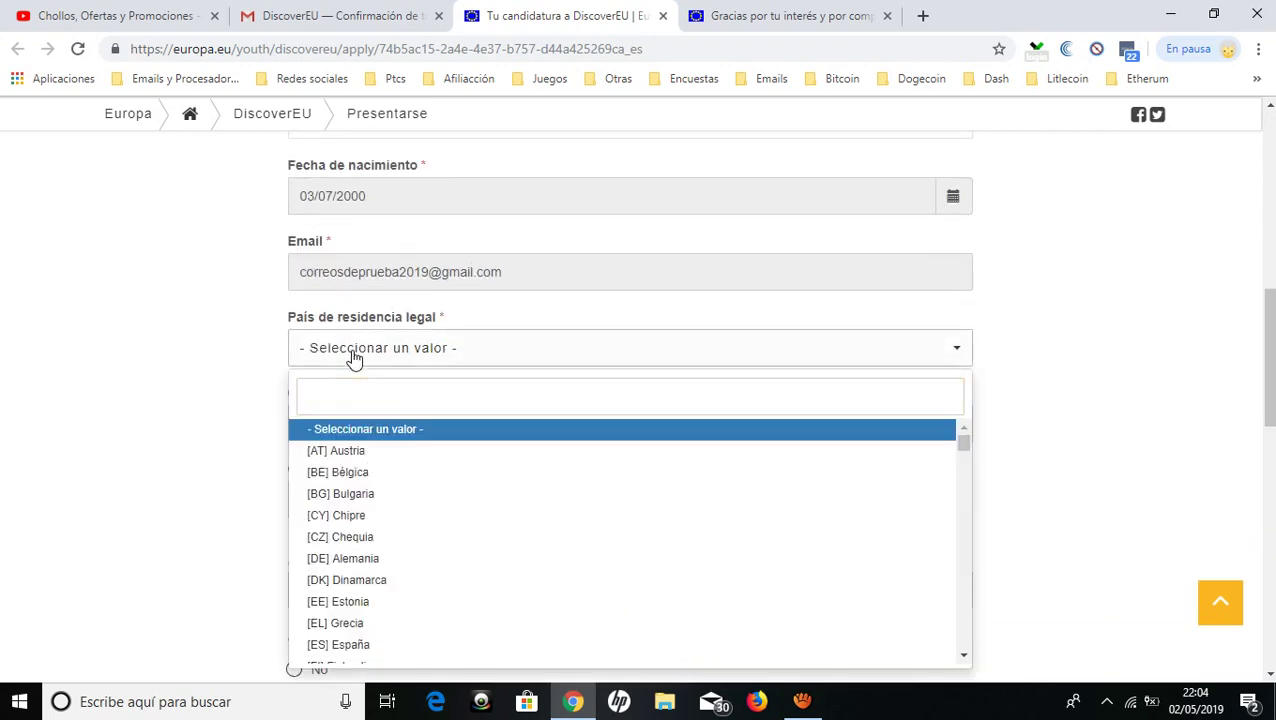
left_click(228, 364)
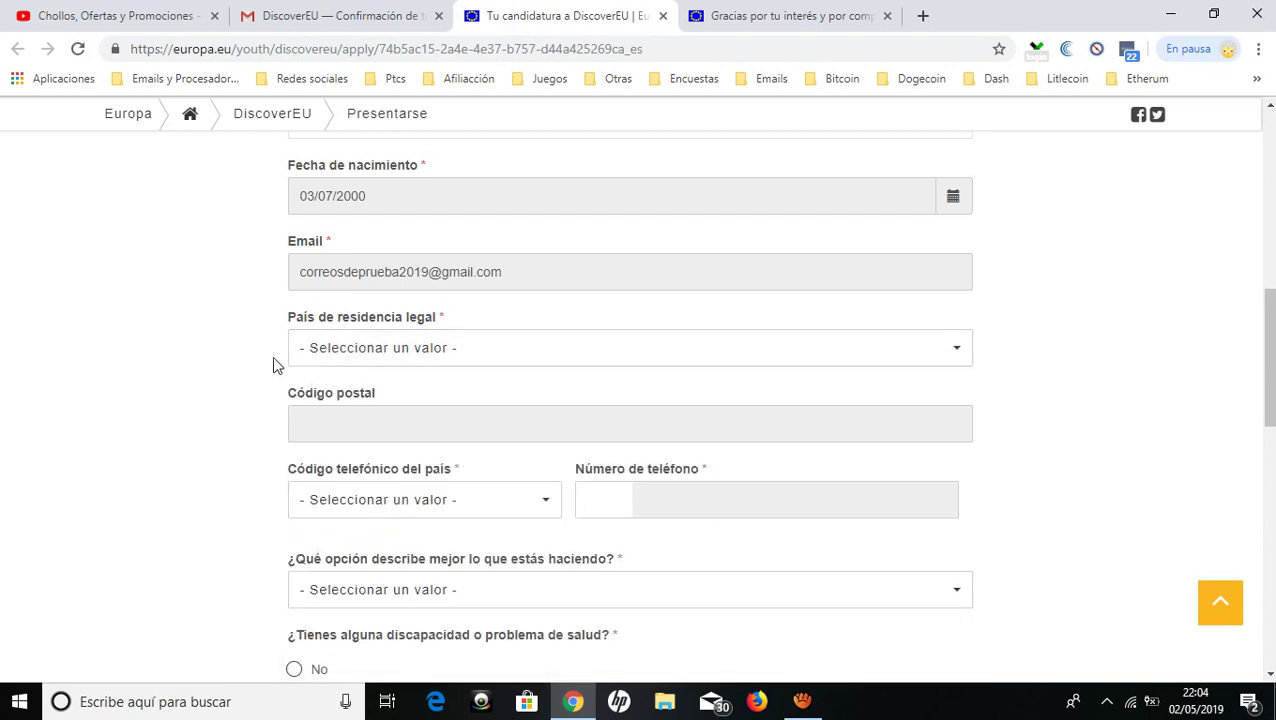
scroll(272, 358, "down", 1)
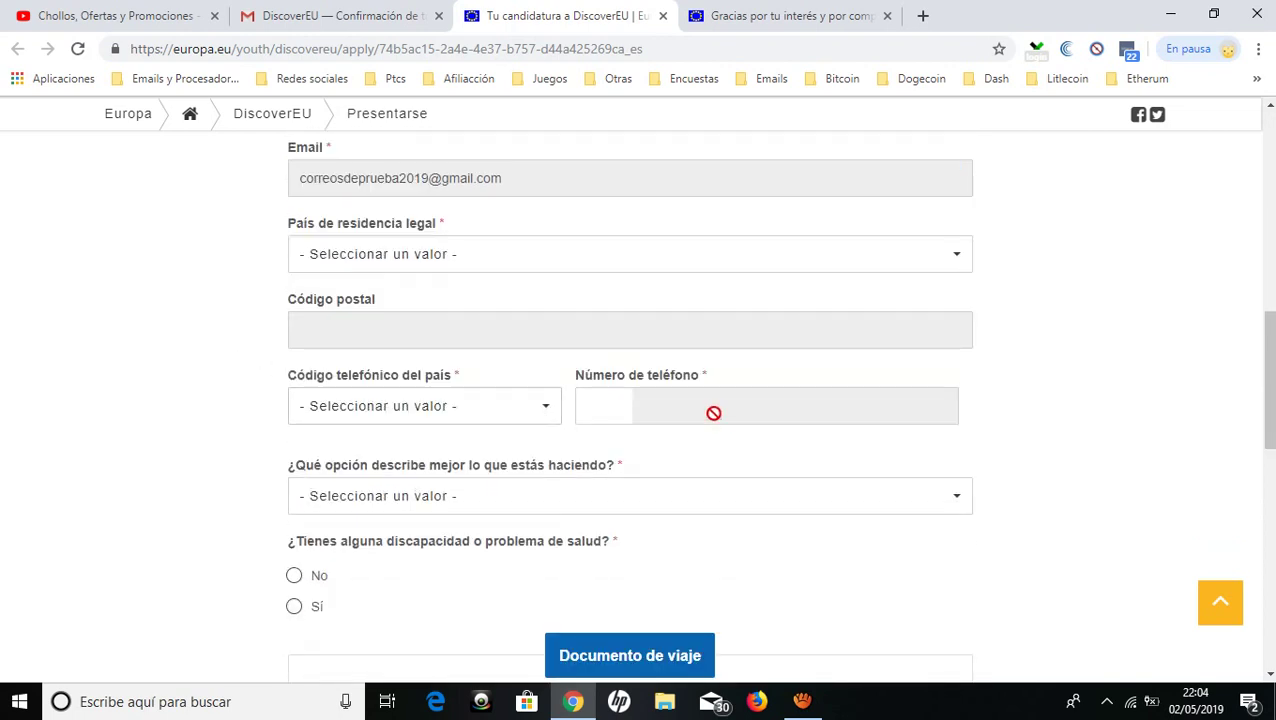
scroll(620, 400, "down", 2)
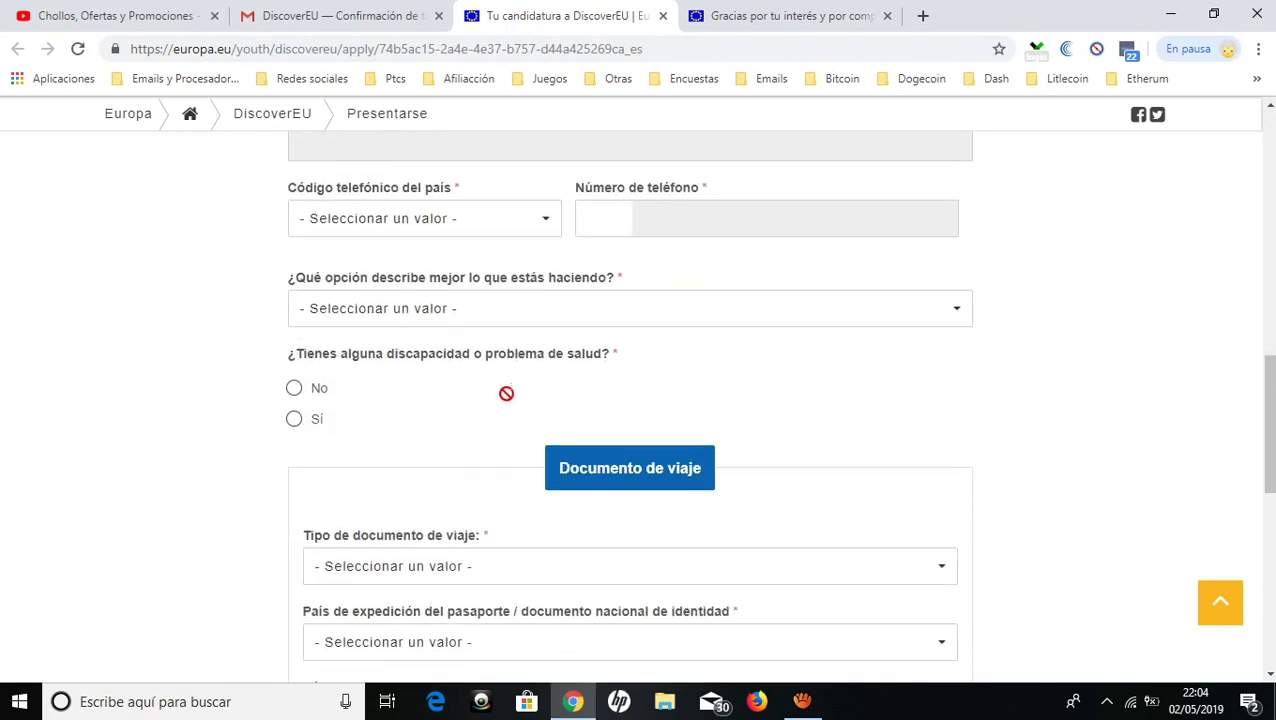
left_click(378, 308)
left_click(257, 375)
scroll(262, 377, "down", 2)
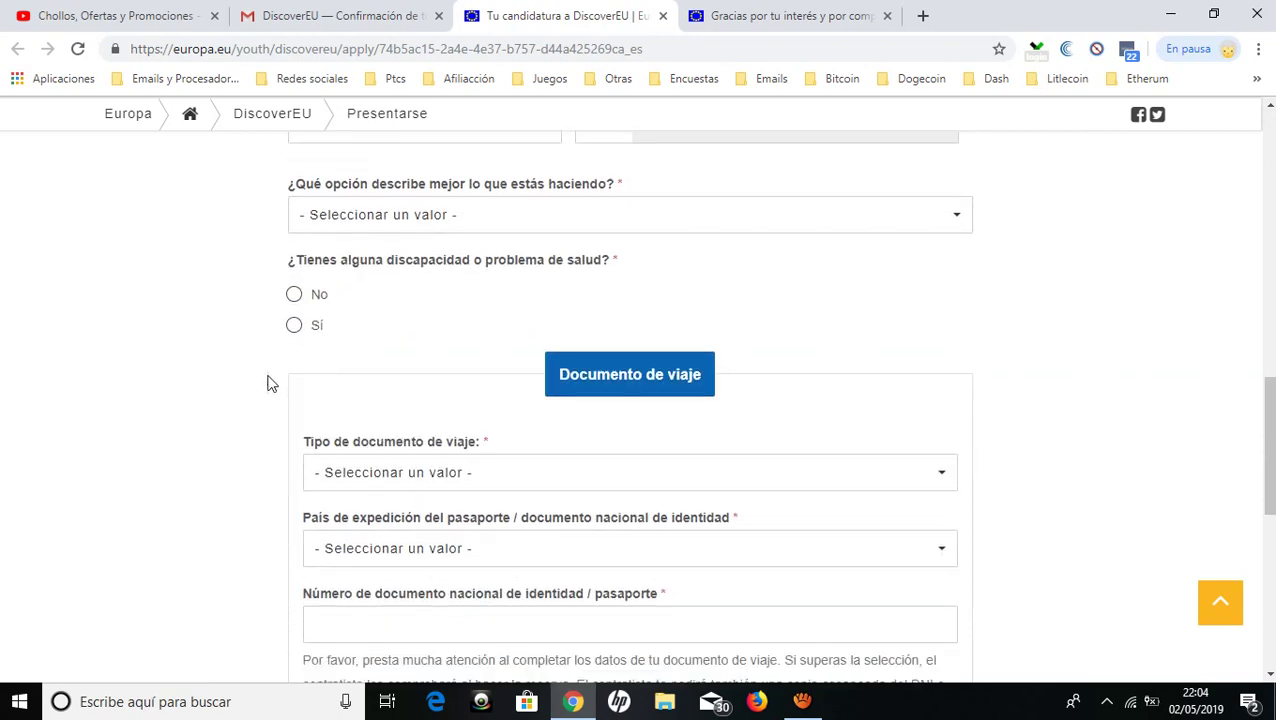
left_click(477, 392)
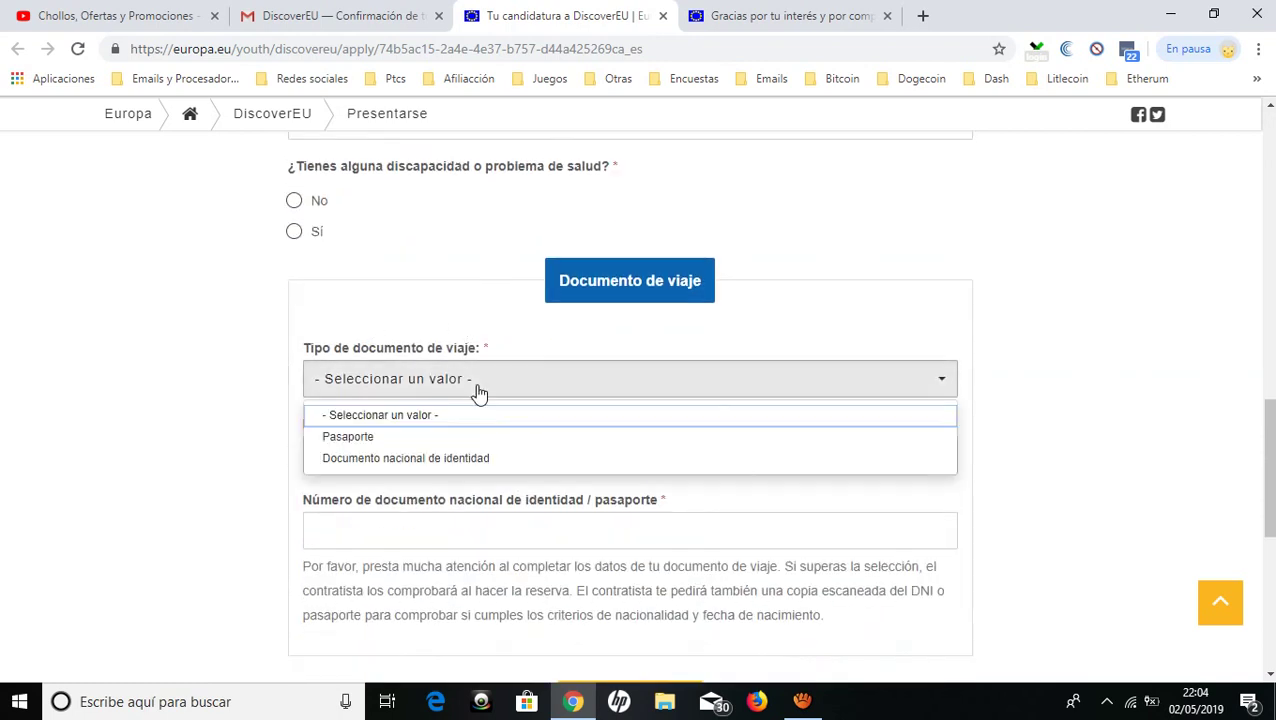
left_click(257, 352)
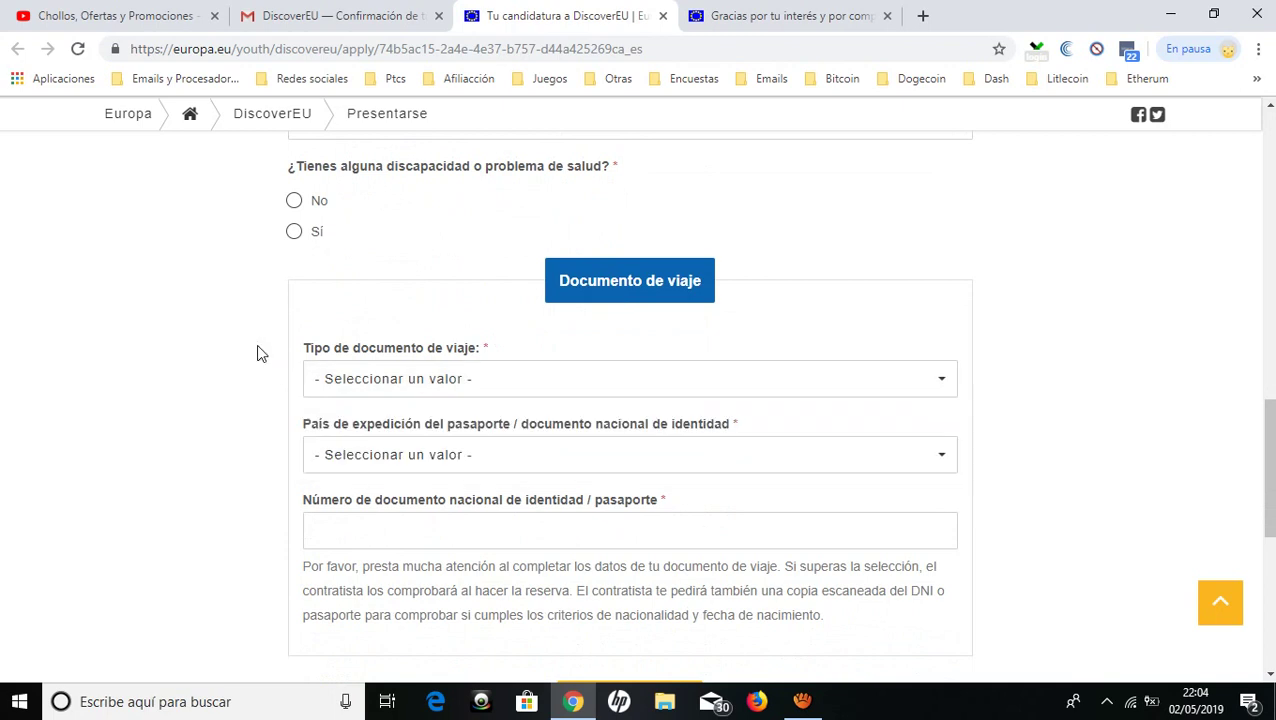
left_click(390, 392)
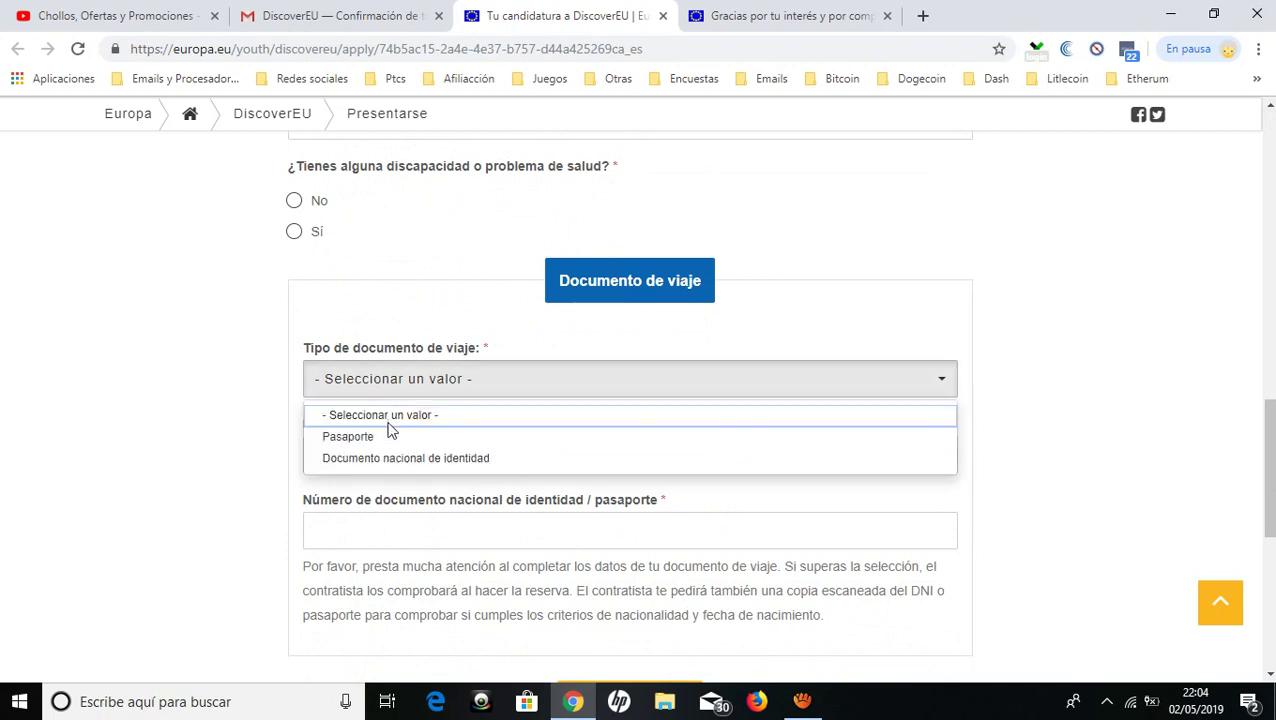
left_click(228, 410)
scroll(330, 410, "down", 1)
left_click(401, 370)
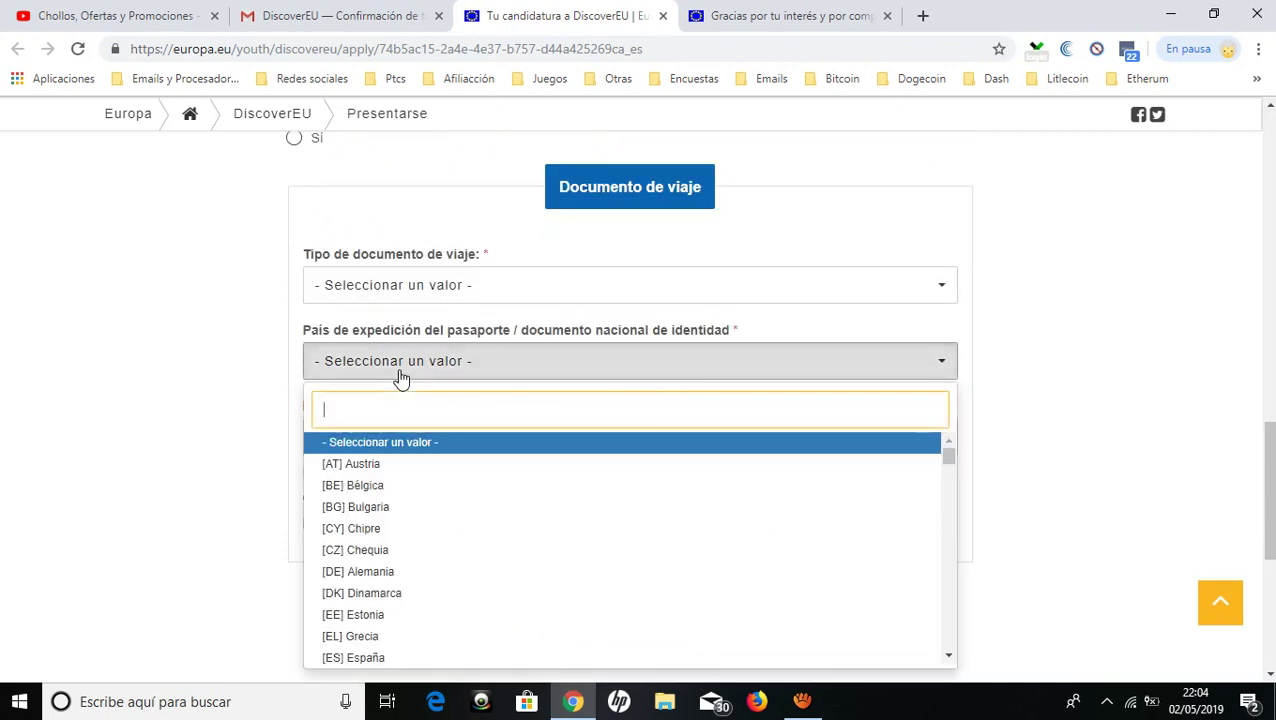
left_click(200, 392)
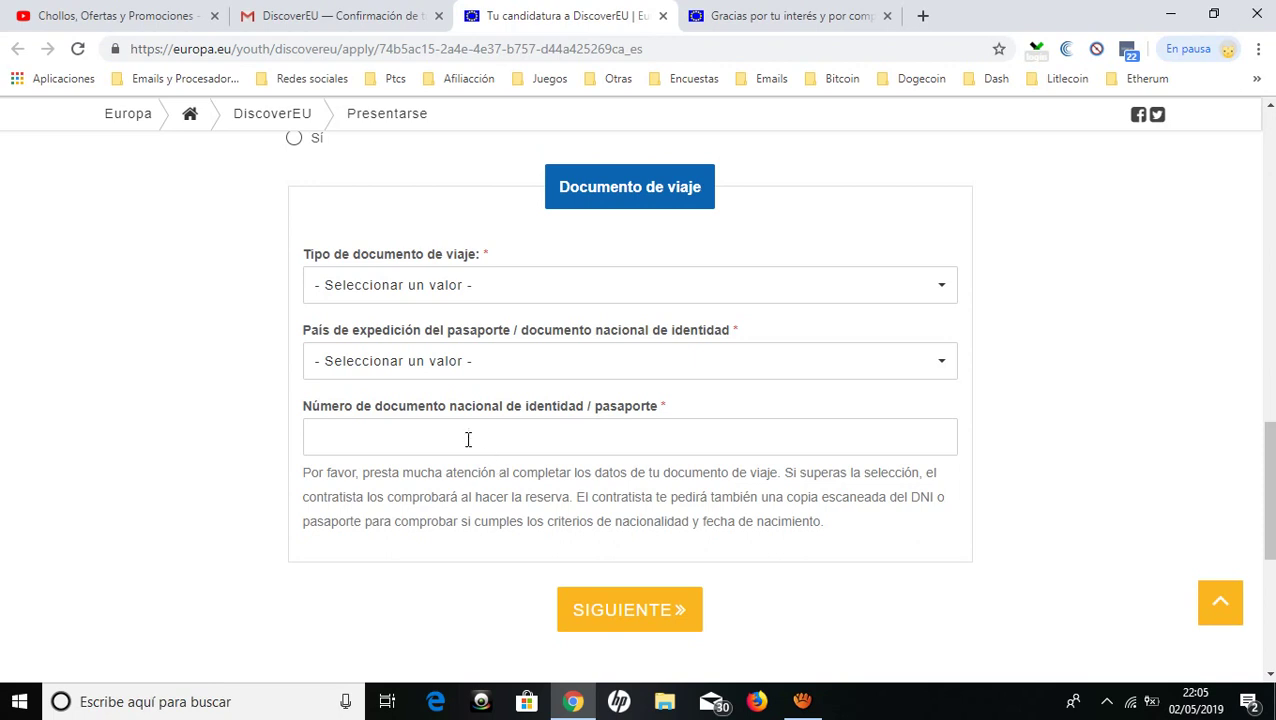
scroll(468, 440, "up", 5)
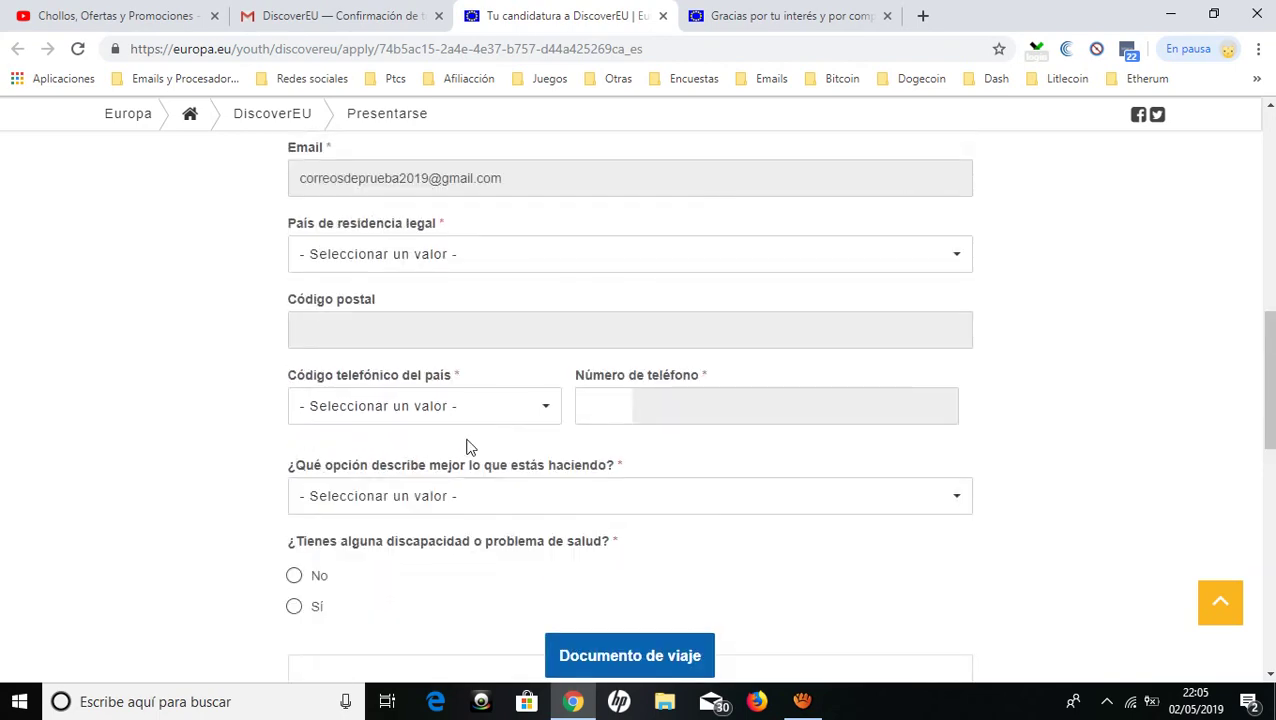
Return to the 'Gracias por tu interés' thank-you page confirming the admission test.
scroll(466, 446, "up", 9)
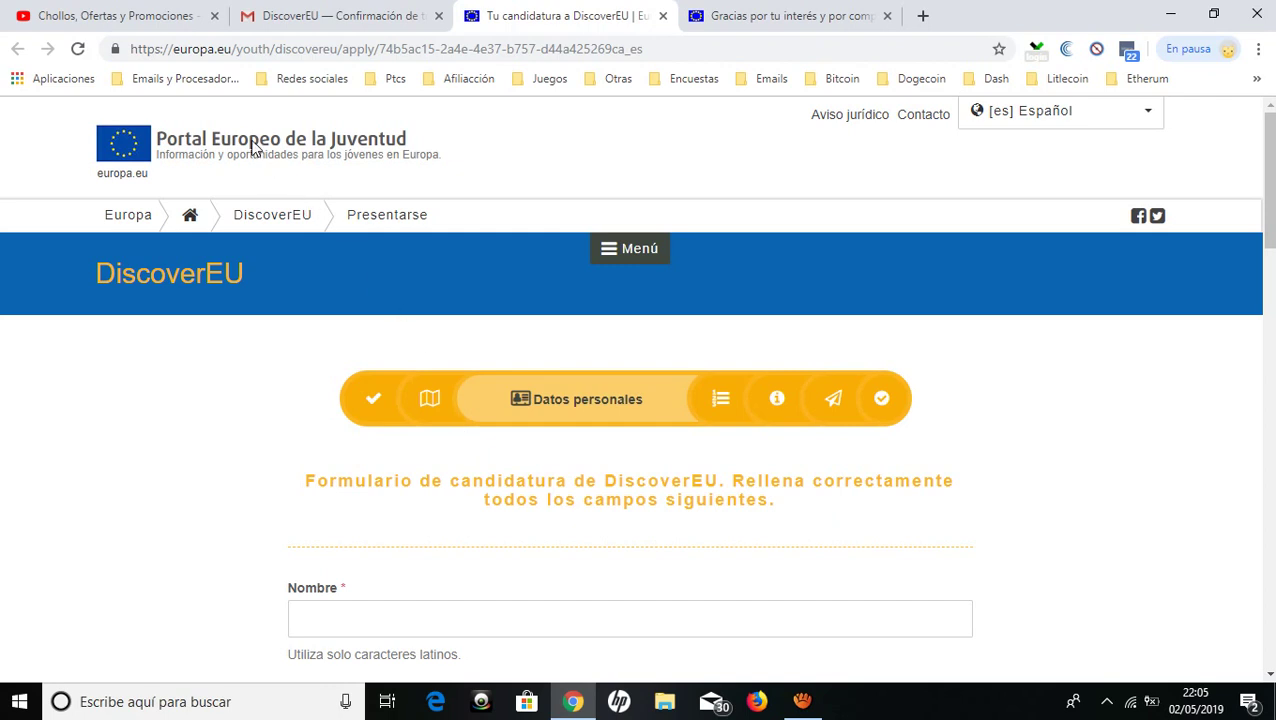
left_click(726, 14)
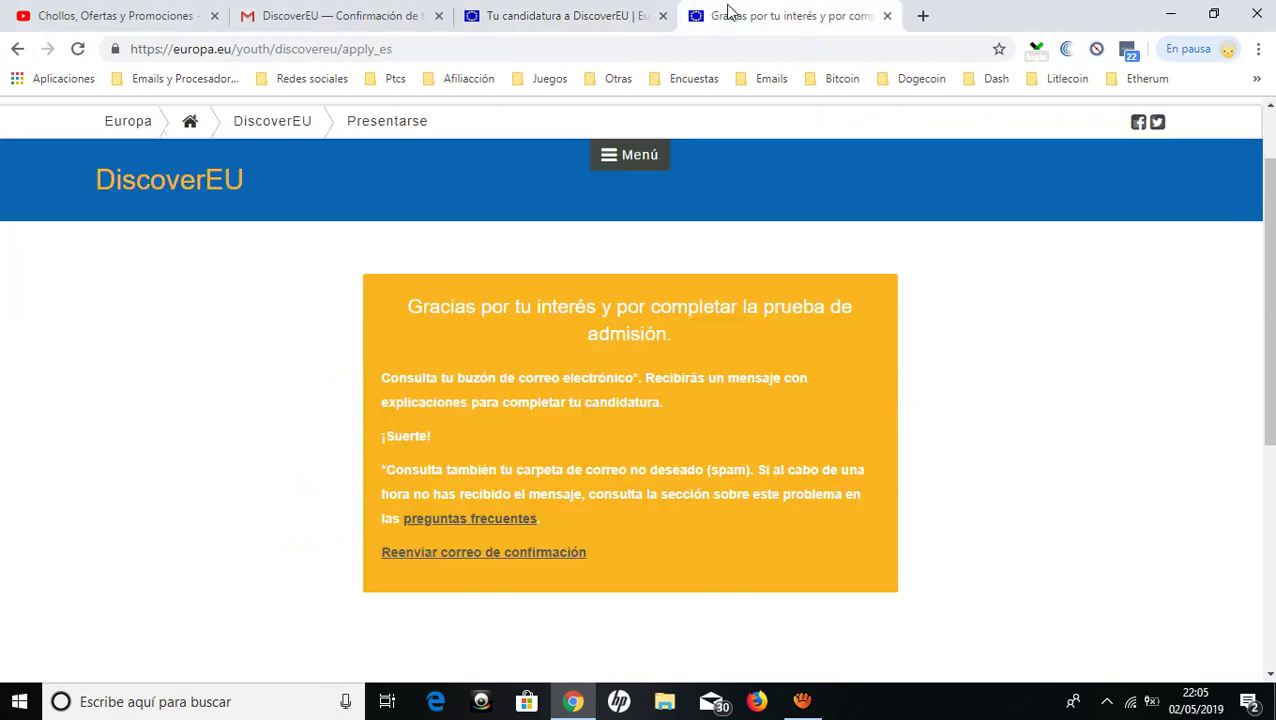
Load the copied Cuota por país URL and close the Tu candidatura tab.
right_click(597, 50)
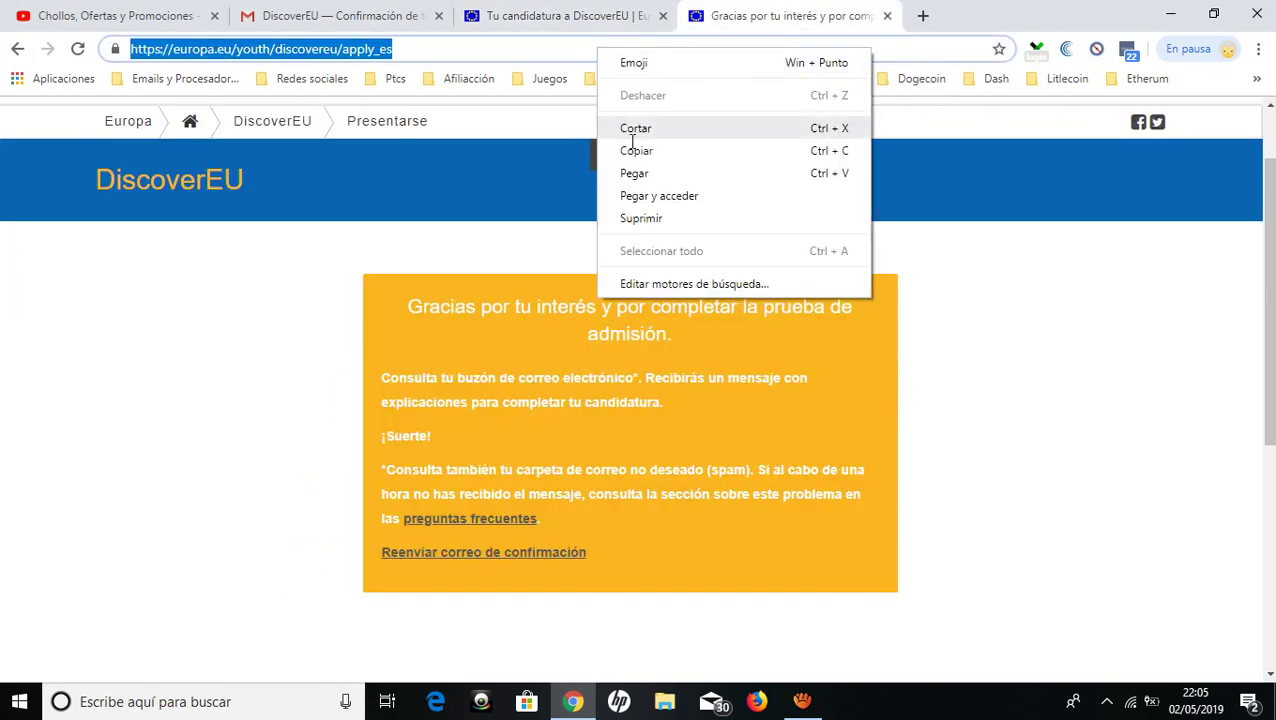
left_click(621, 194)
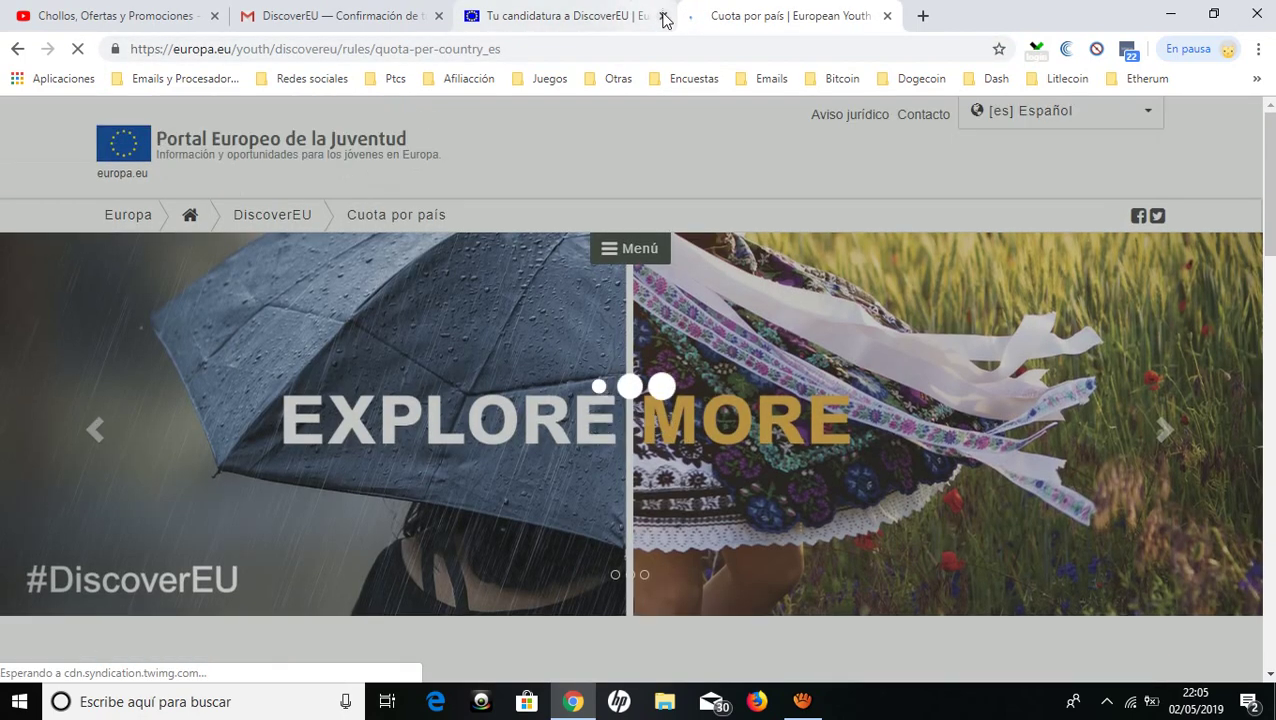
left_click(662, 15)
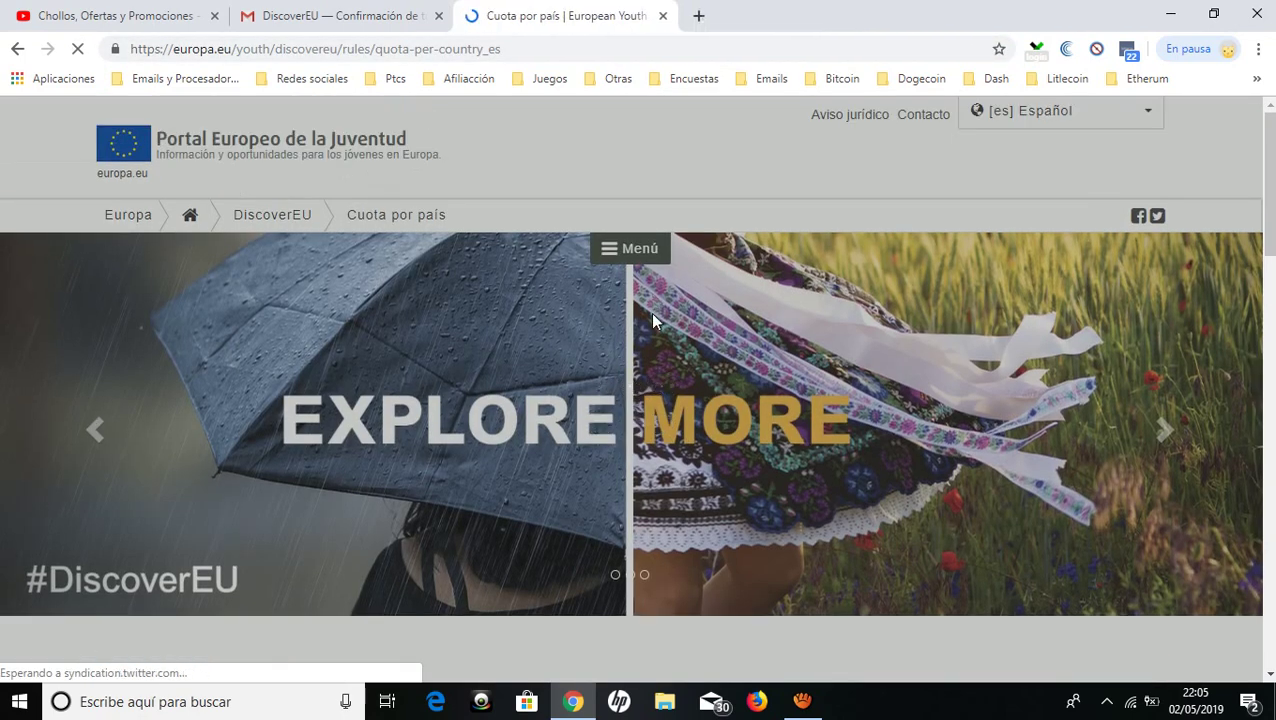
scroll(650, 312, "down", 5)
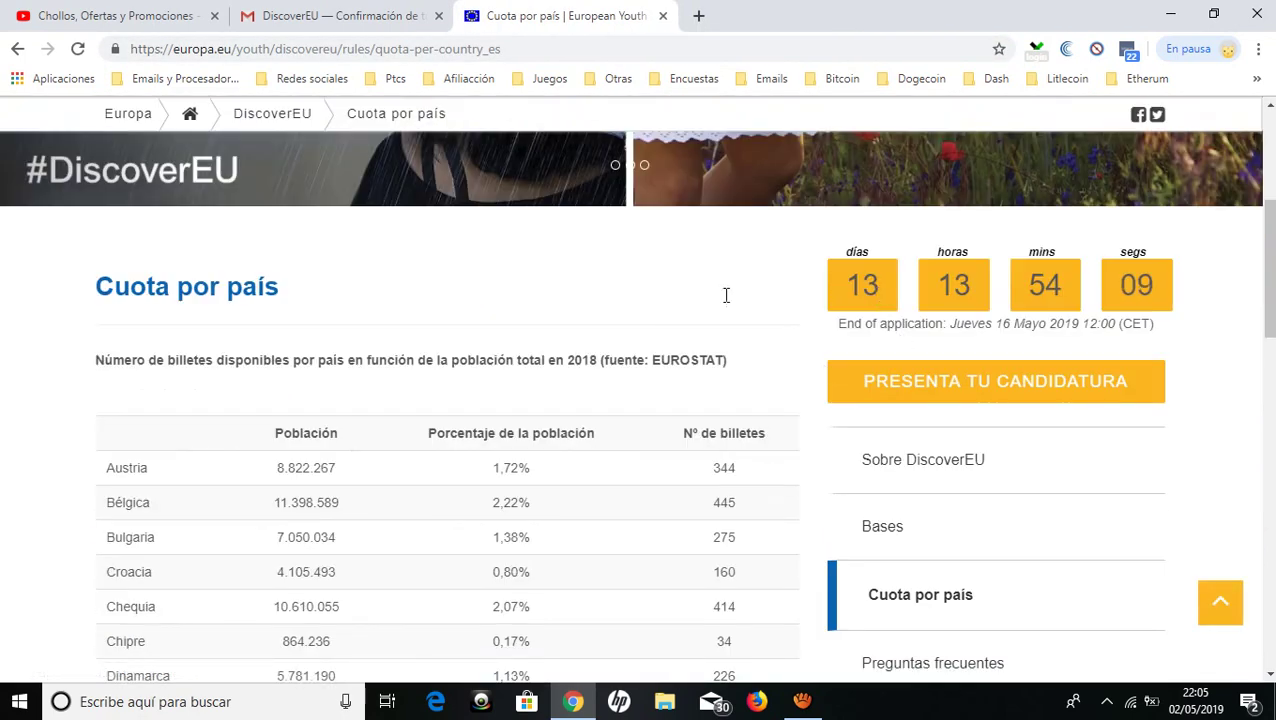